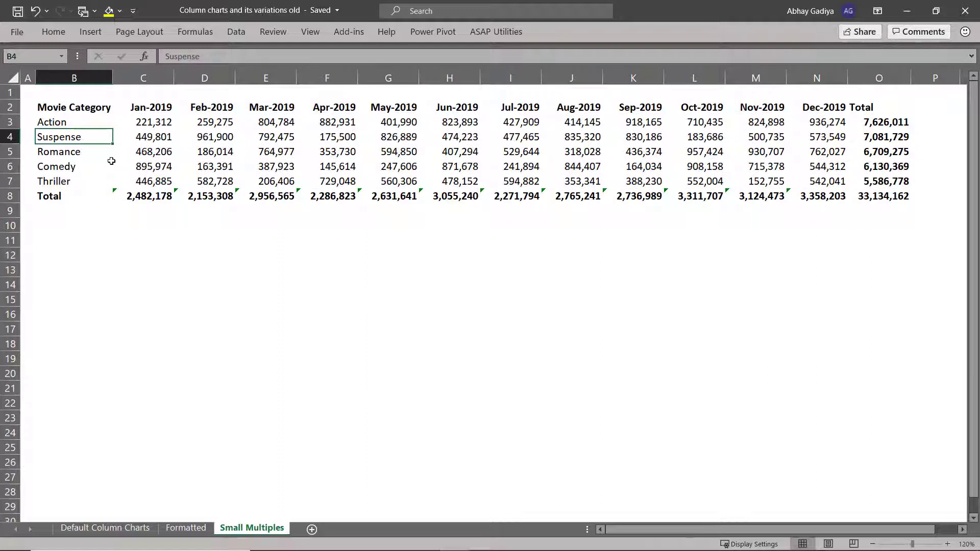
Insert an entire blank row above the Suspense row
key(ctrl+shift+plus)
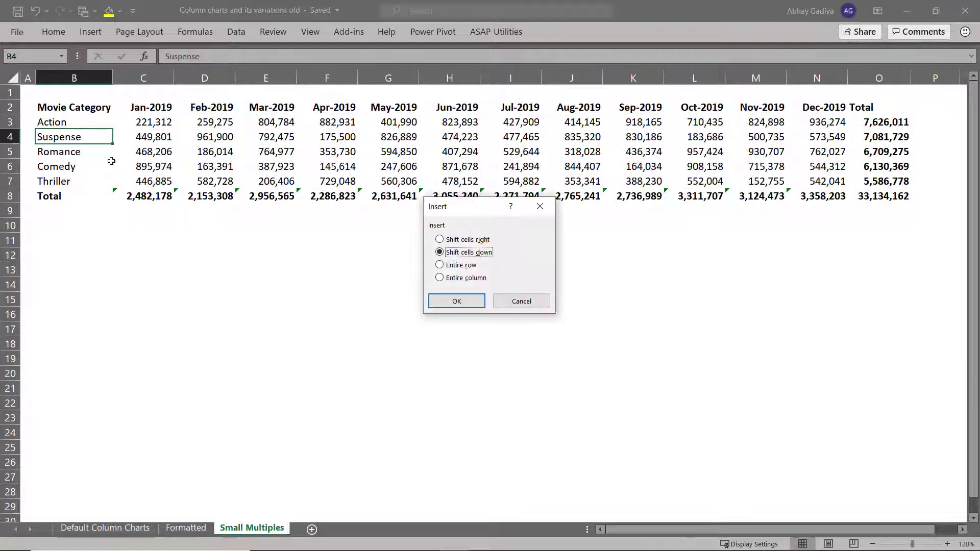
key(r)
key(Return)
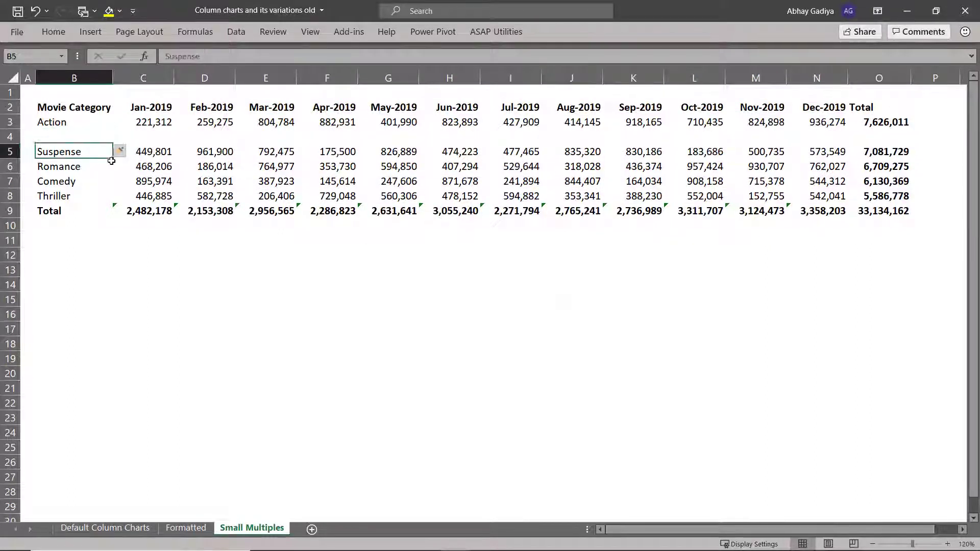
Insert an entire blank row above each of the Romance, Comedy, Thriller and Total rows
key(Down)
key(F4)
key(Down)
key(Down)
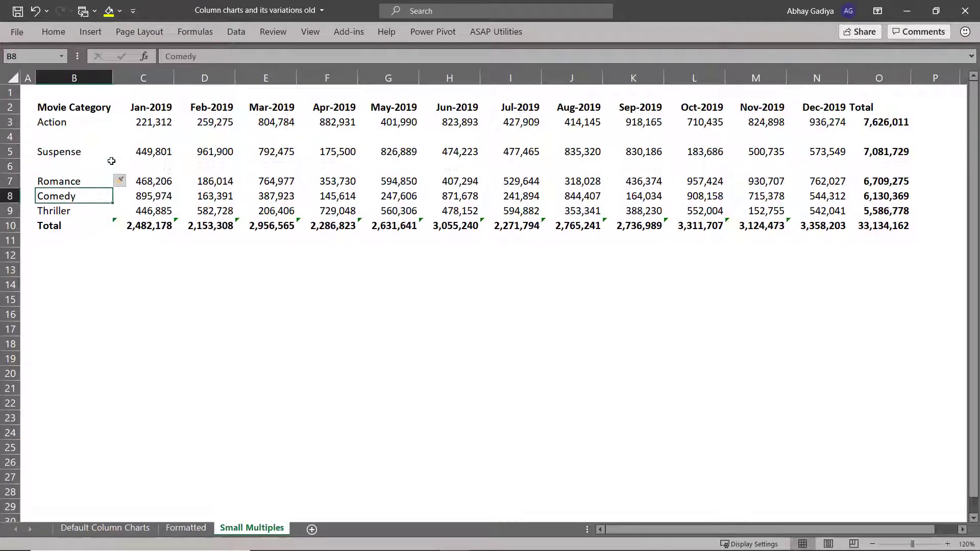
key(F4)
key(Down)
key(Down)
key(F4)
key(Down)
key(Down)
key(F4)
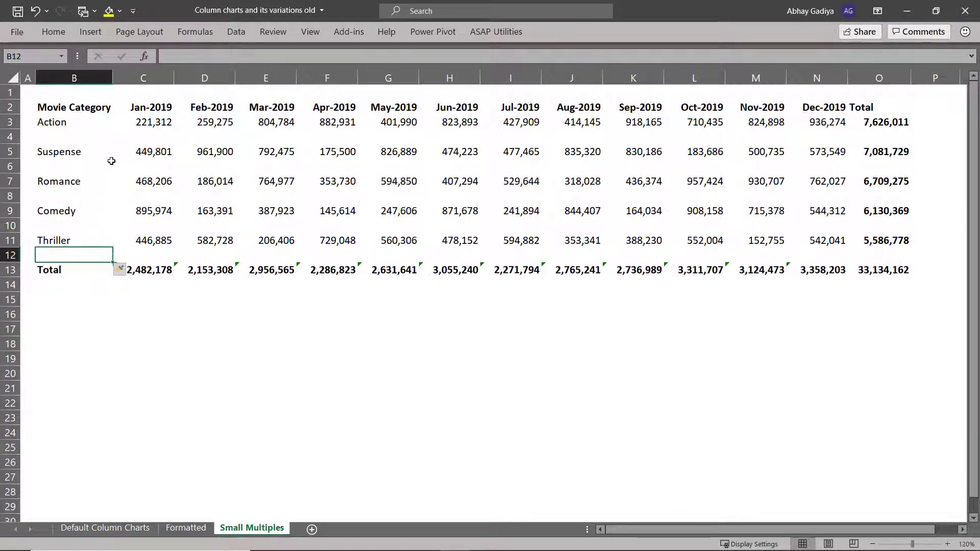
Select only the blank cells within B3:B12 of the Movie Category column with Go To Special and fill them all with "Hidden"
key(Up)
key(Up)
key(Up)
key(Up)
key(Up)
key(Up)
key(Up)
key(Up)
key(Up)
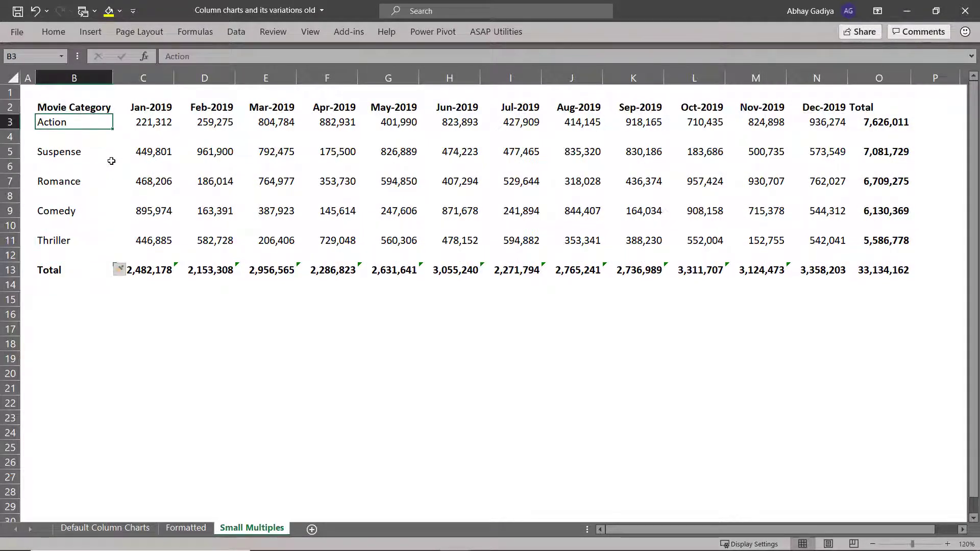
key(shift+Down)
key(shift+Down)
key(shift+Down)
key(shift+Down)
key(shift+Down)
key(shift+Down)
key(shift+Down)
key(shift+Down)
key(shift+Down)
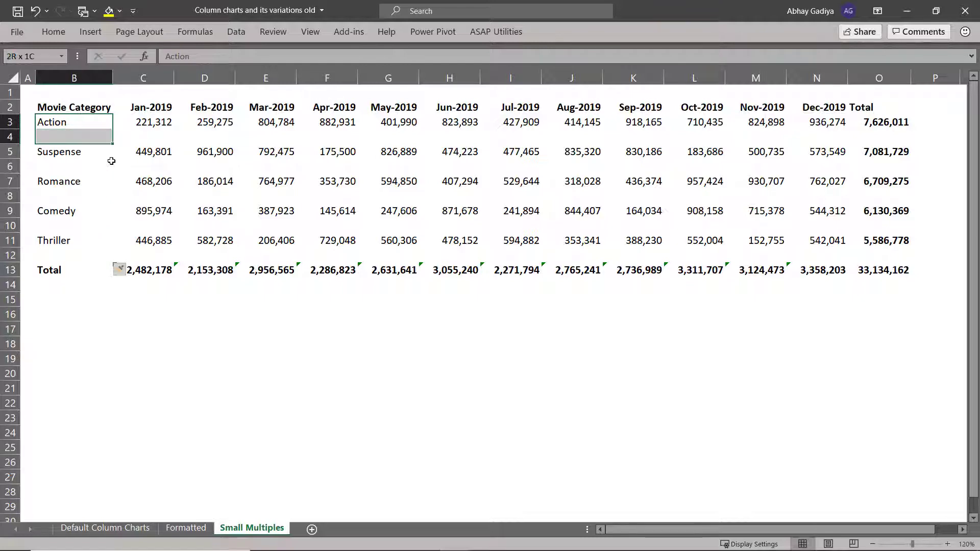
key(F5)
key(alt+s)
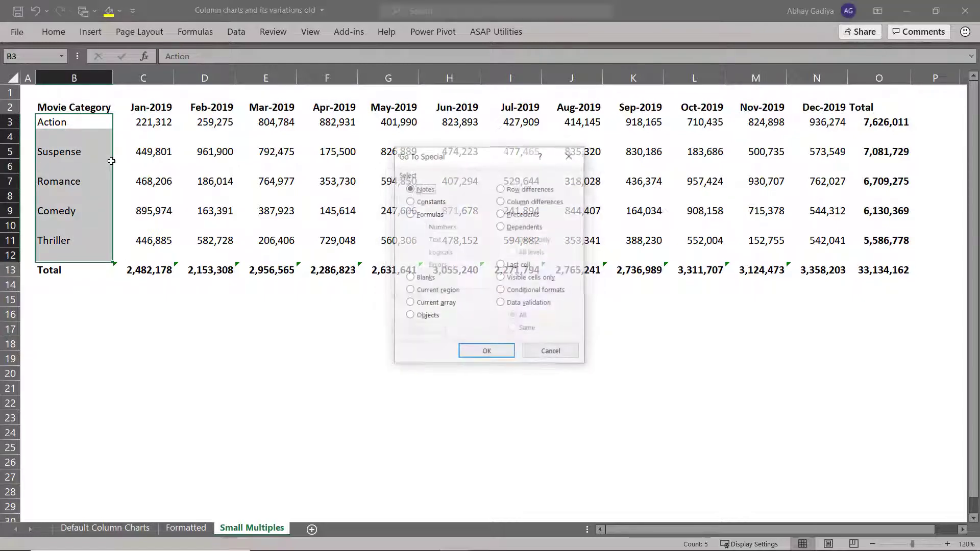
key(k)
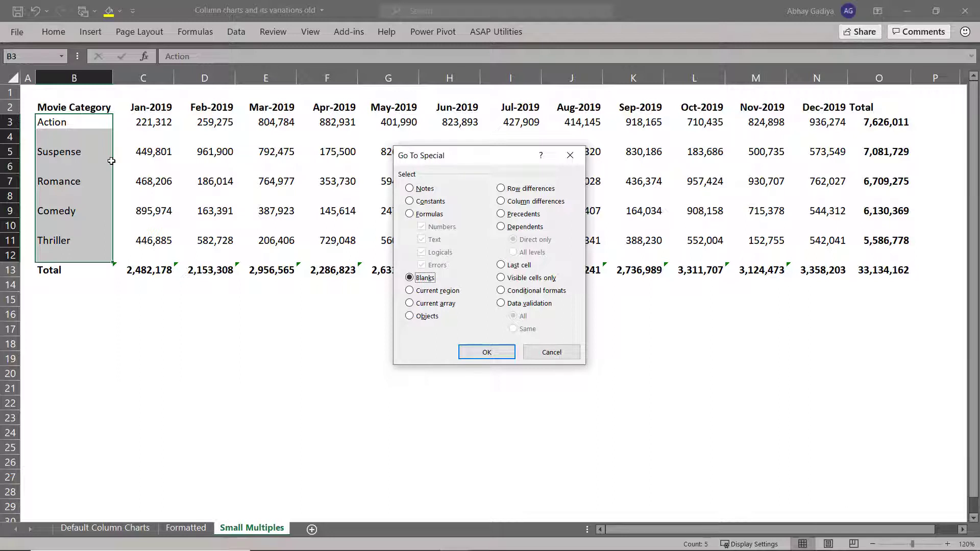
key(Return)
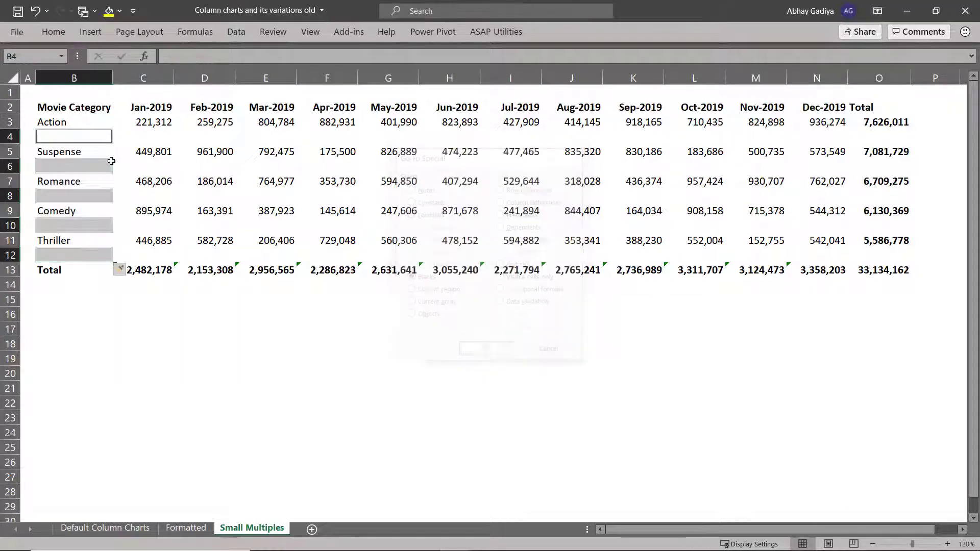
text(Hi )
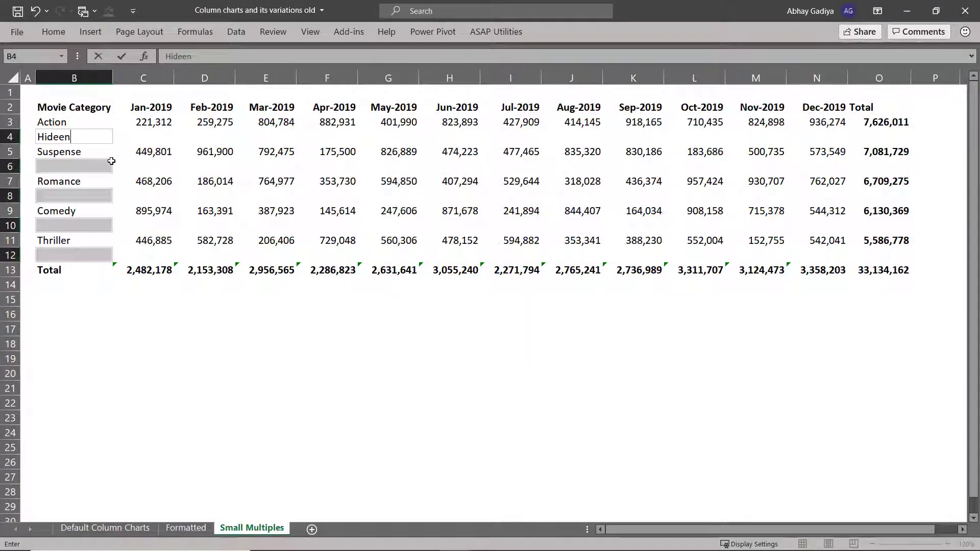
text(e)
key(BackSpace)
text(d)
key(ctrl+Return)
Select only the blank cells within C4:N12 and fill them all with 1400000 minus the cell above, entering =1400000-C3 in C4
key(Right)
key(shift+Down)
key(shift+Down)
key(shift+Down)
key(shift+Down)
key(shift+Down)
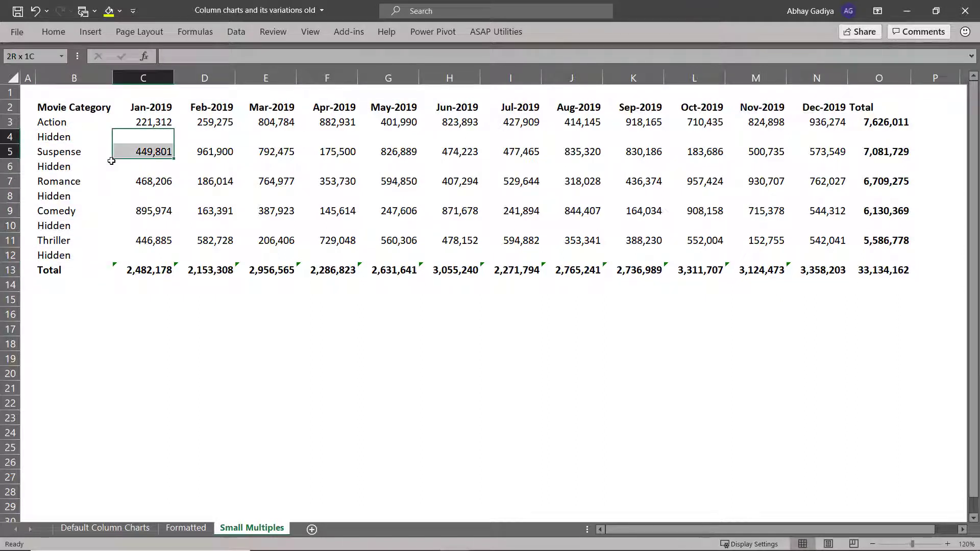
key(shift+Down)
key(shift+Down)
key(shift+Down)
key(shift+Right)
key(shift+Right)
key(shift+Right)
key(shift+Right)
key(shift+Right)
key(shift+Right)
key(shift+Right)
key(shift+Right)
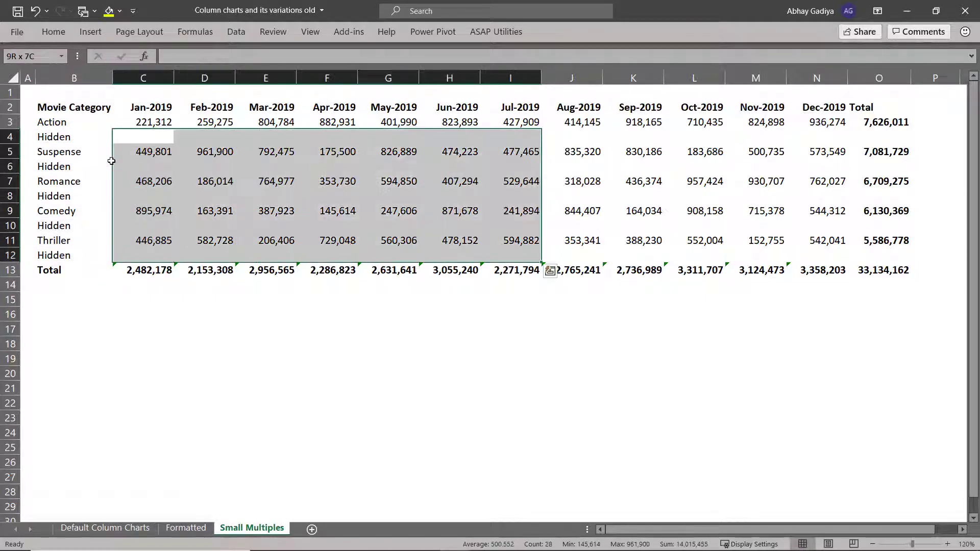
key(shift+Right)
key(shift+Right)
key(shift+Right)
key(ctrl+g)
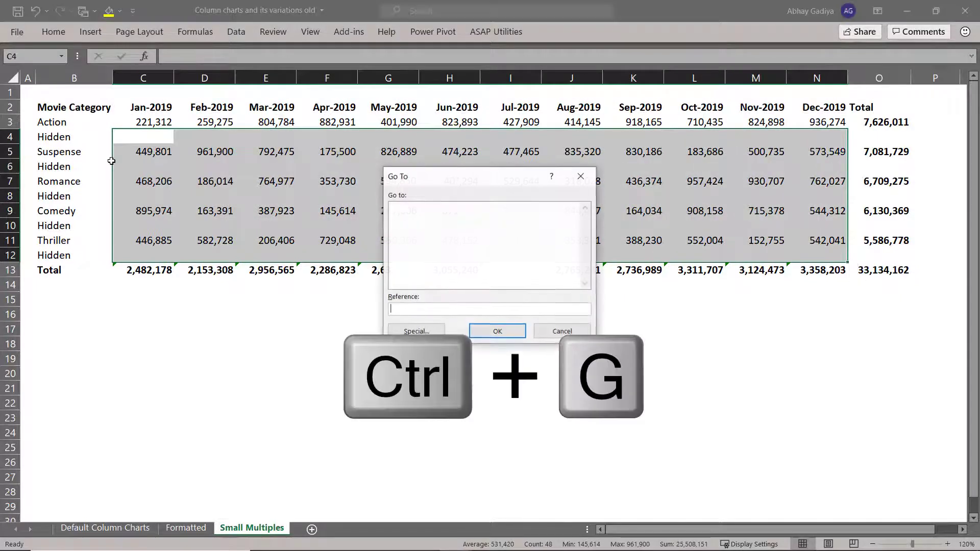
key(alt+s)
key(alt+k)
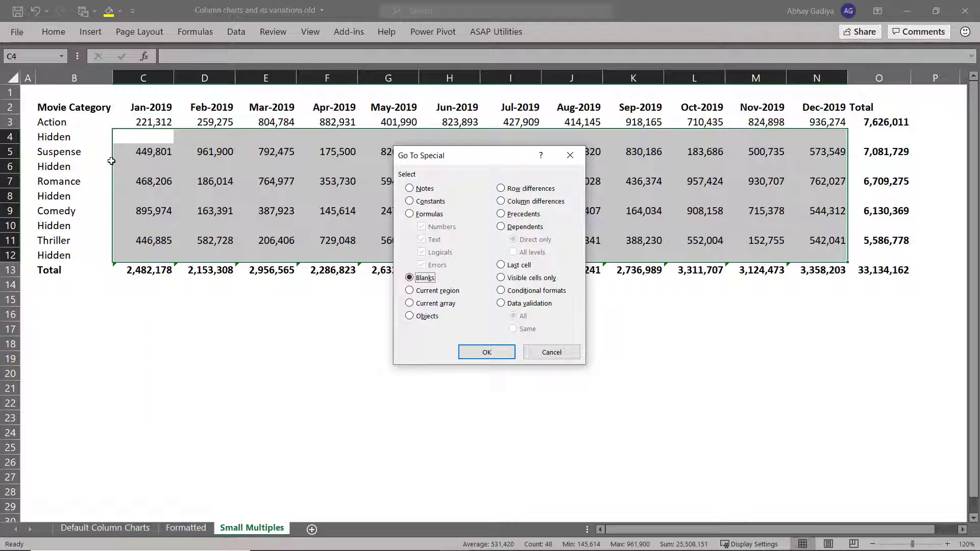
key(Return)
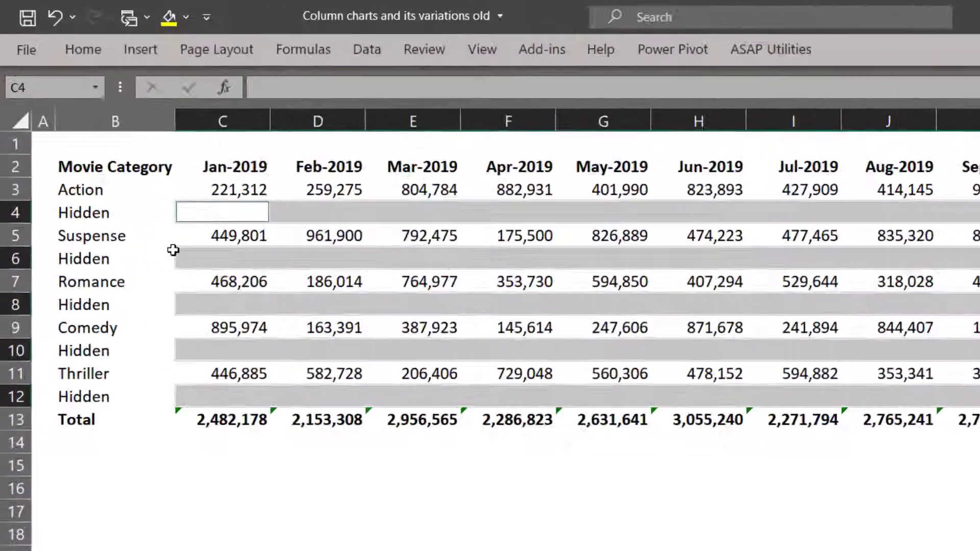
text(=)
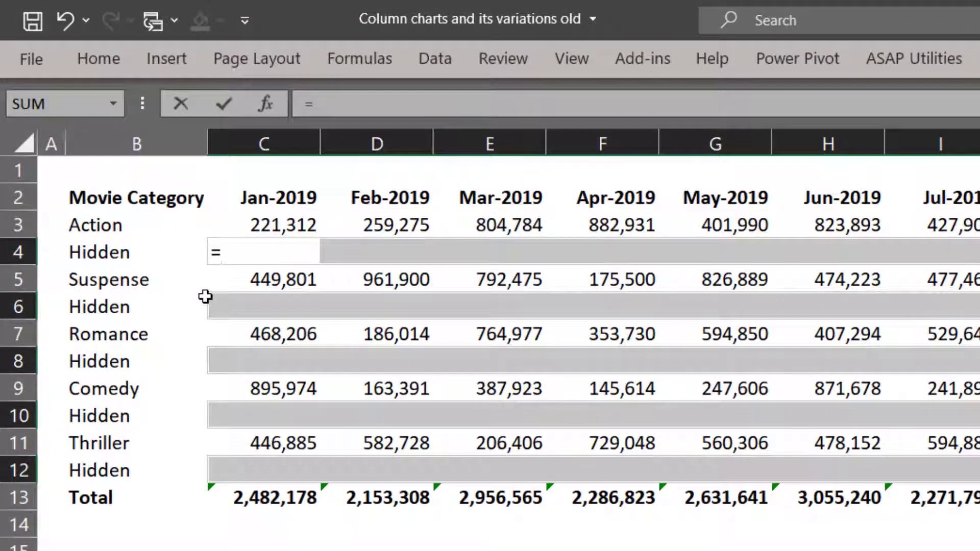
text(1400000)
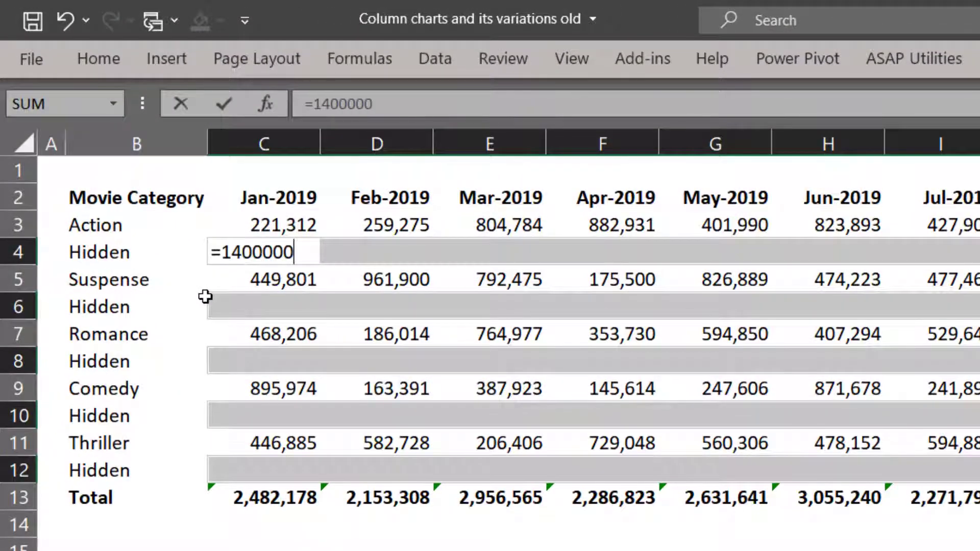
text(-)
key(Up)
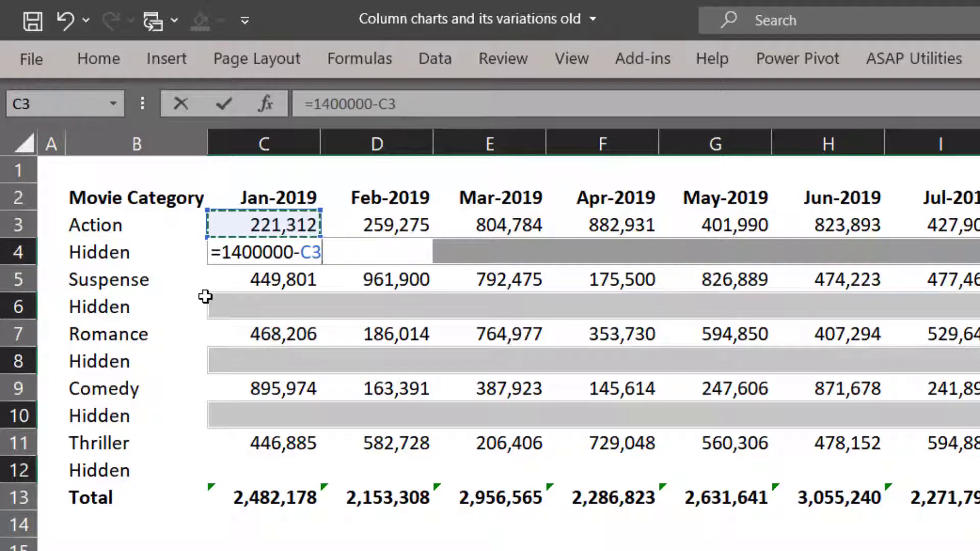
key(ctrl+Return)
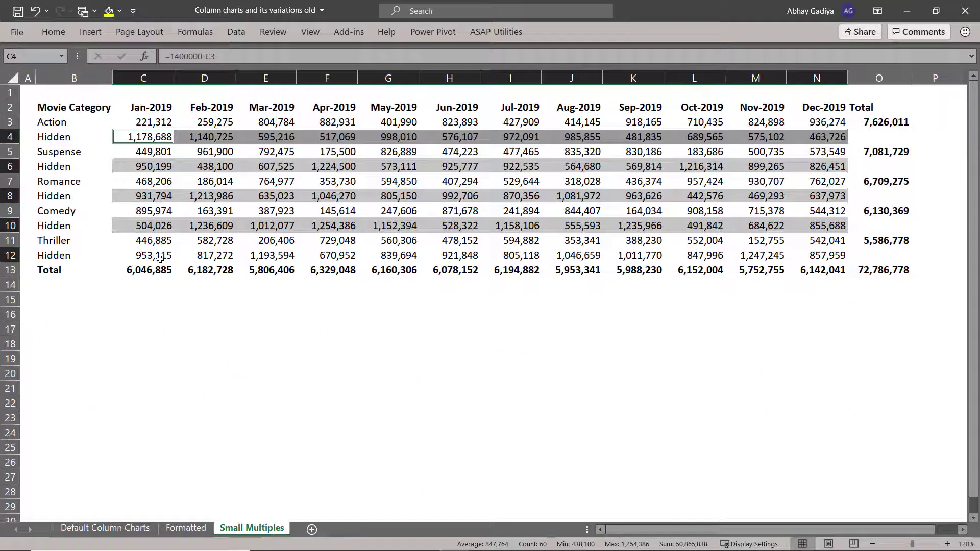
Inspect the formula in C12, the January cell of the Hidden row below Thriller
click(160, 258)
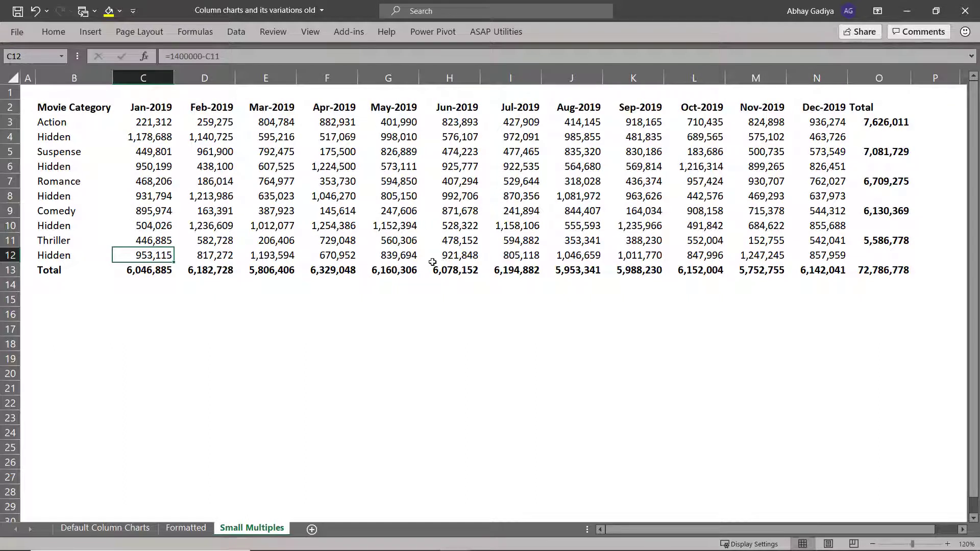
key(F2)
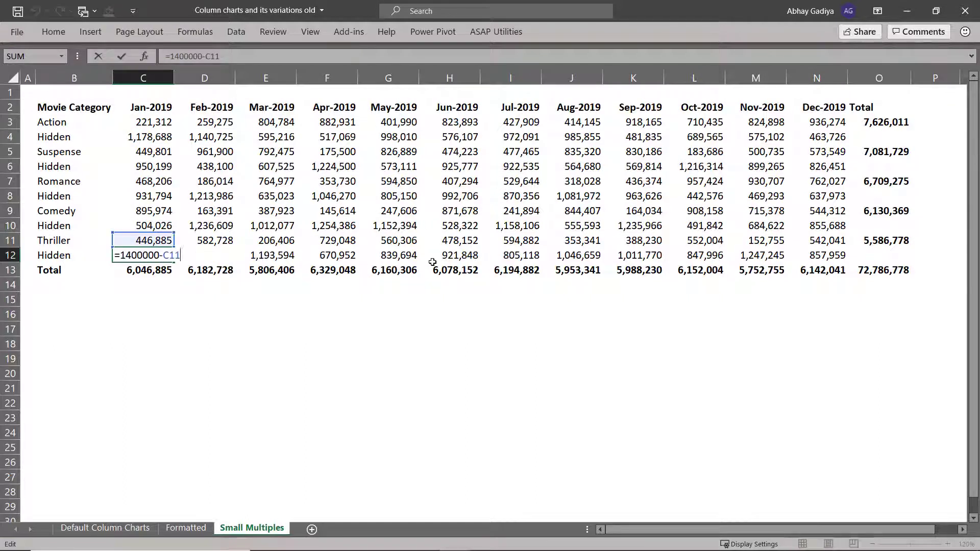
key(Escape)
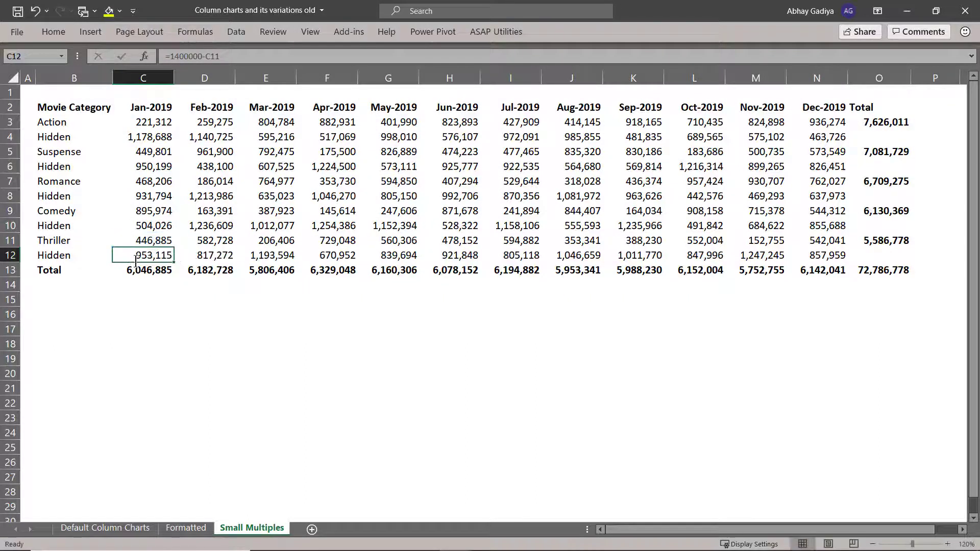
Insert a 2-D stacked column chart from B2:N12 and move it below the table, starting near row 15
drag(74, 108, 816, 256)
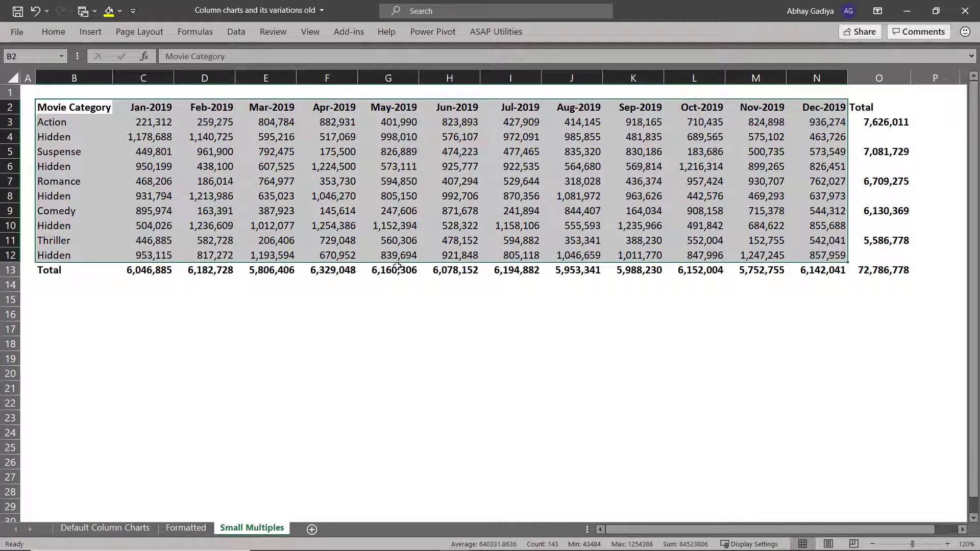
click(90, 32)
click(455, 51)
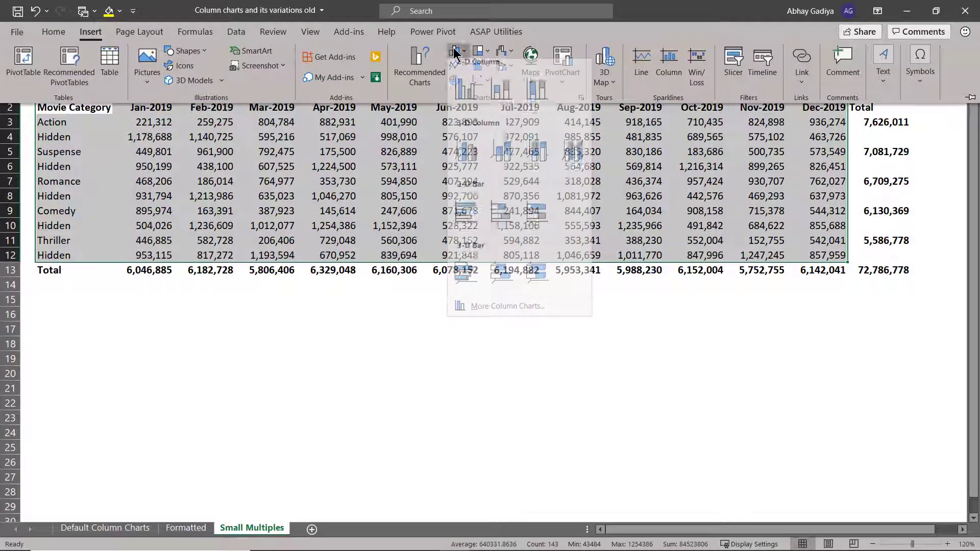
click(506, 106)
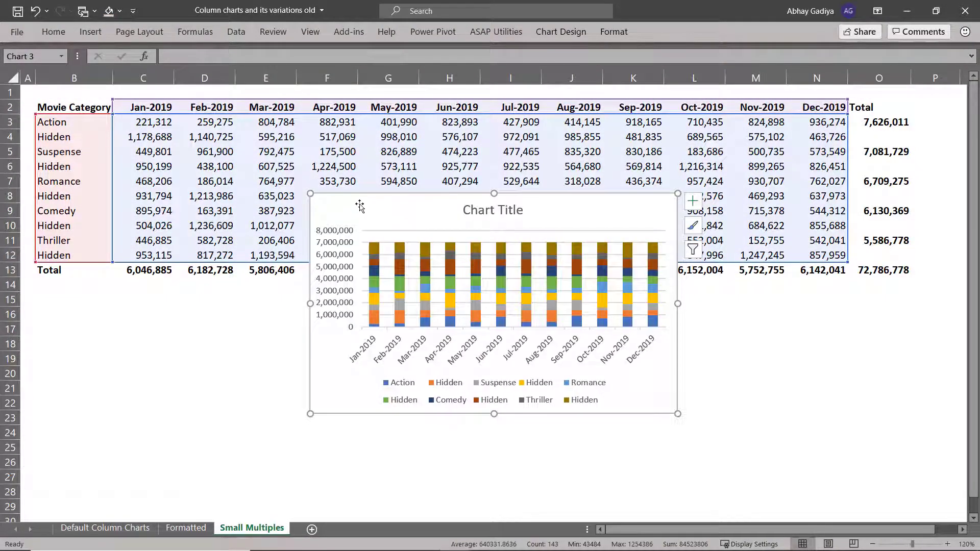
drag(358, 204, 89, 313)
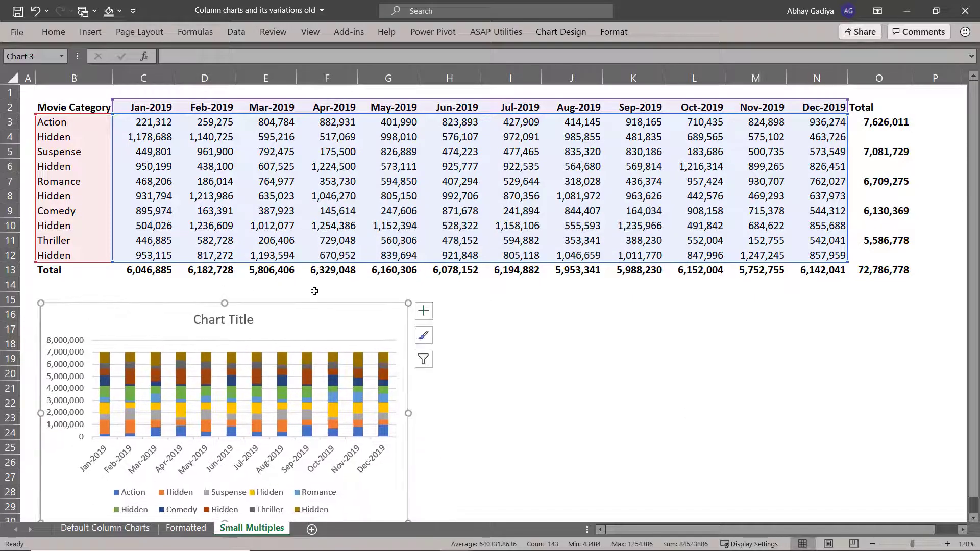
Set the chart's height to 5" and its width to 12"
scroll(314, 294, down, 3)
scroll(315, 293, down, 2)
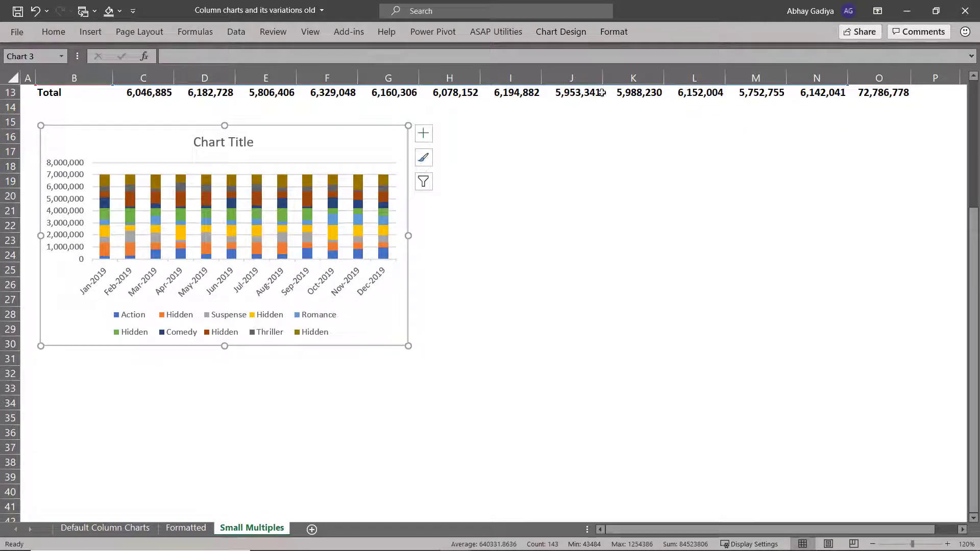
click(623, 36)
click(909, 60)
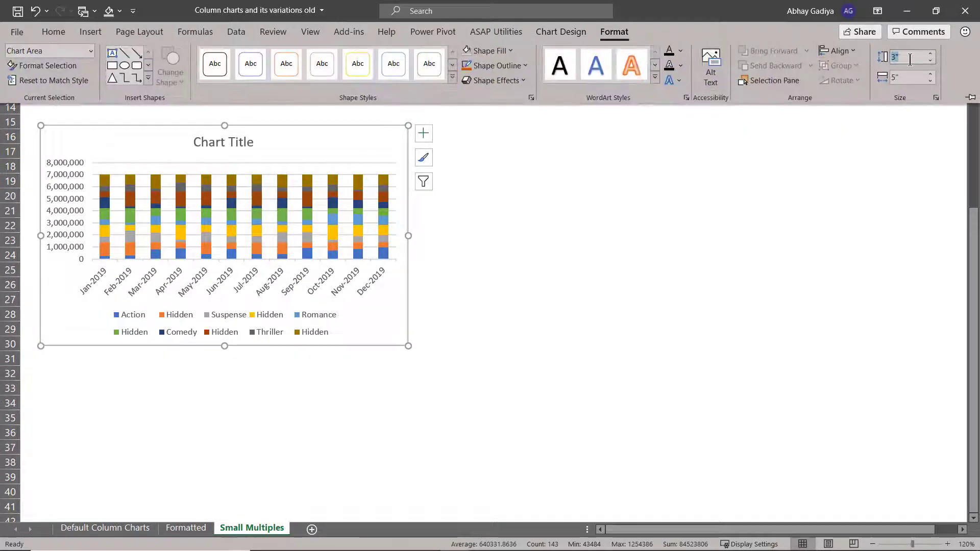
text(5)
key(Return)
click(907, 77)
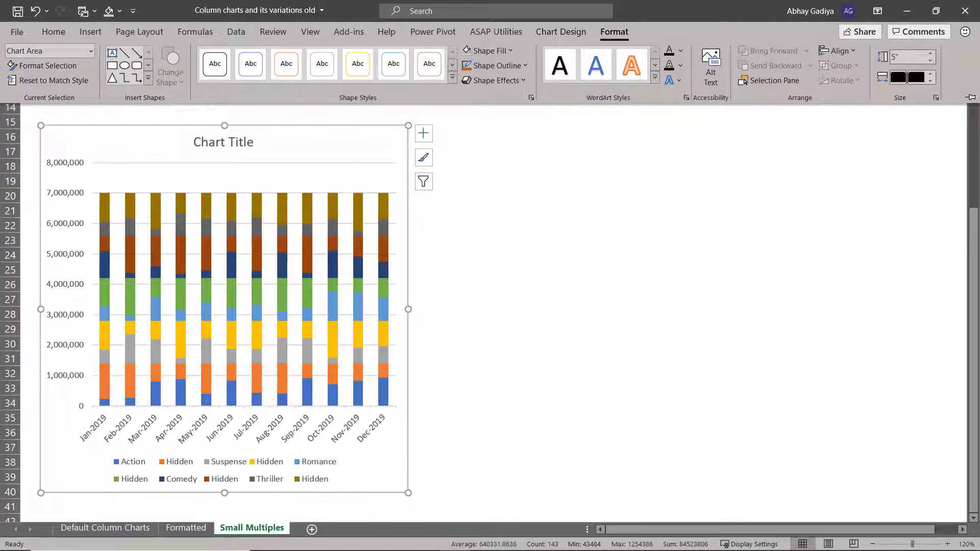
text(12)
key(Return)
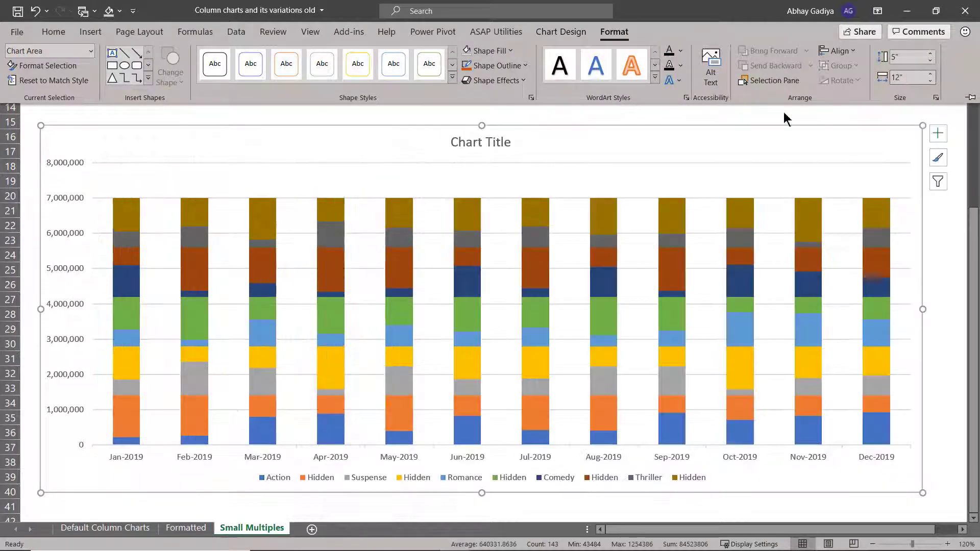
Delete the vertical value axis and the horizontal gridlines from the chart
click(63, 196)
click(67, 204)
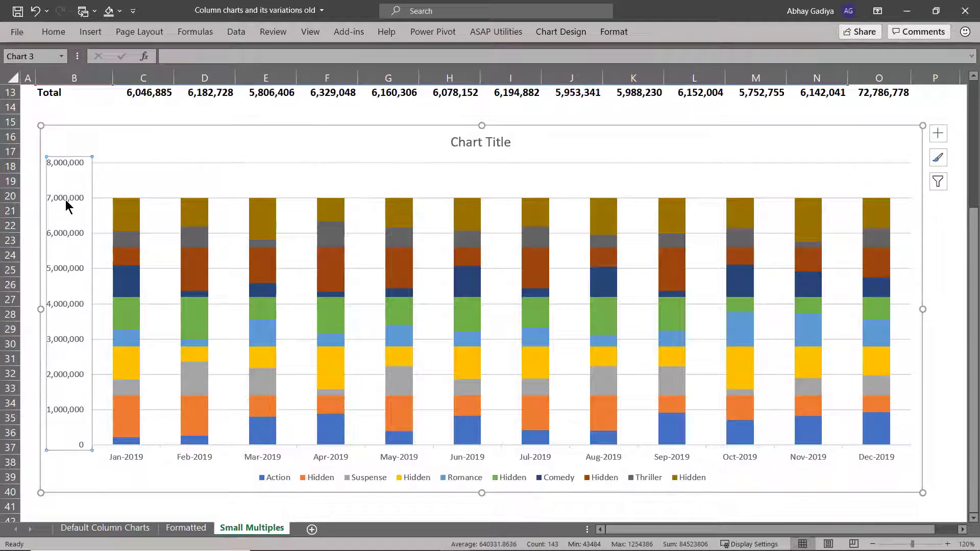
key(Delete)
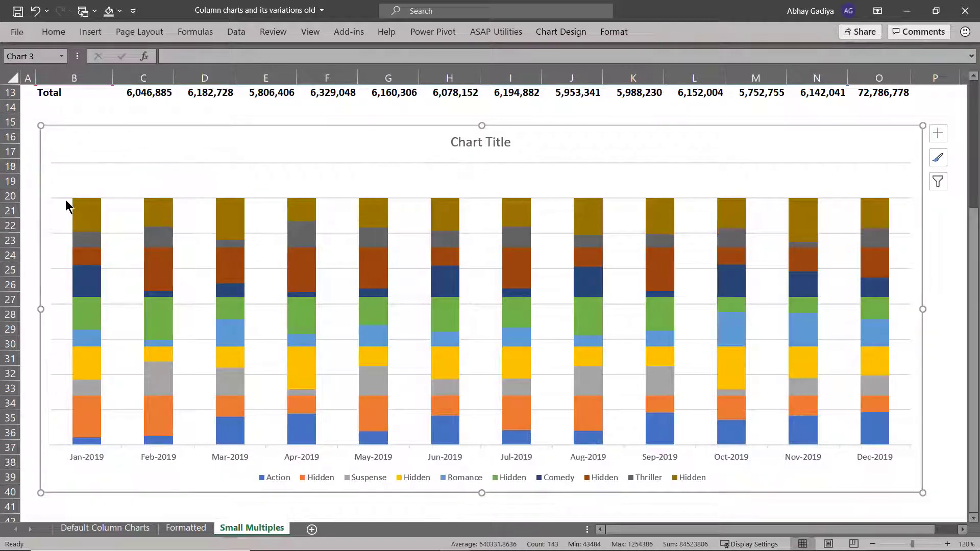
click(124, 199)
key(Delete)
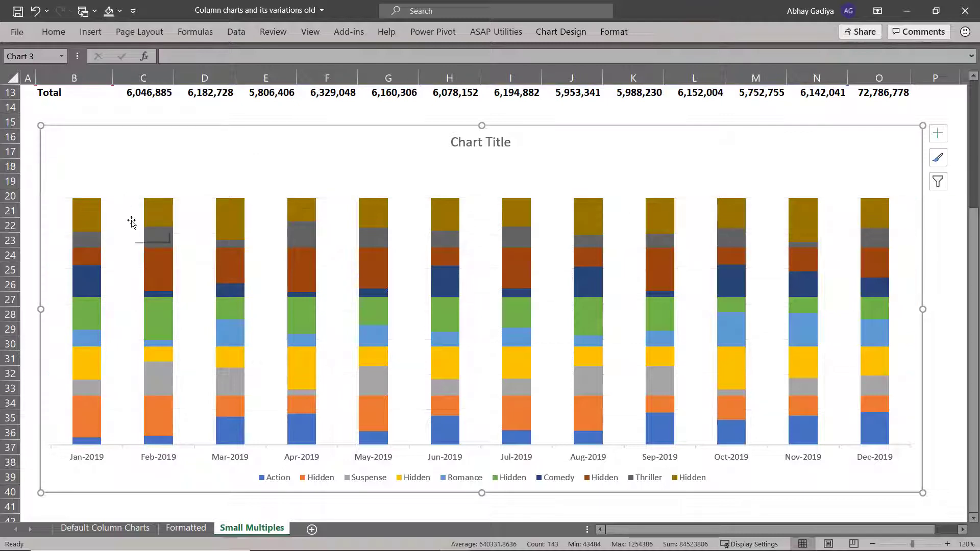
Narrow the chart's plot area from its left edge, leaving empty space before the January column
click(131, 221)
drag(51, 303, 115, 302)
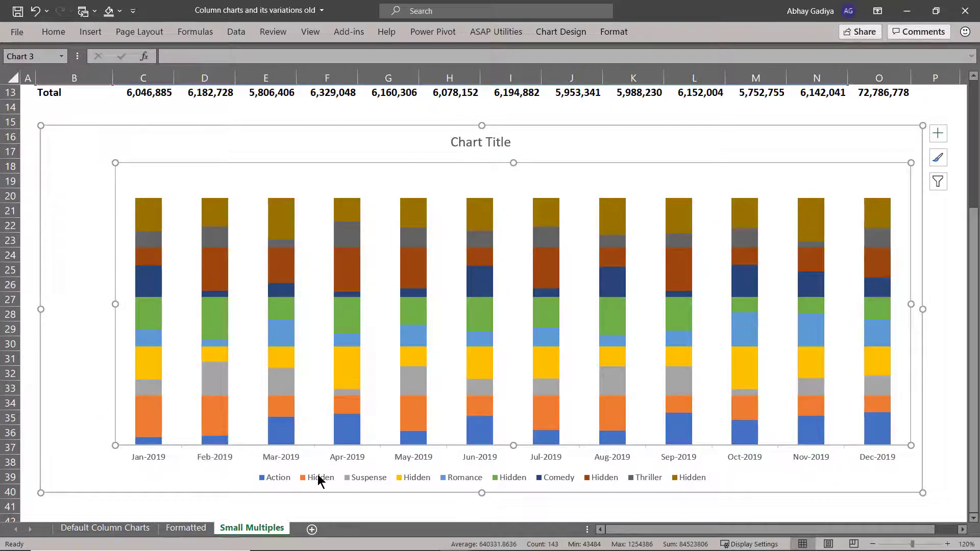
Remove the fill from the first two Hidden series, the ones following Action and Suspense in the legend
click(308, 478)
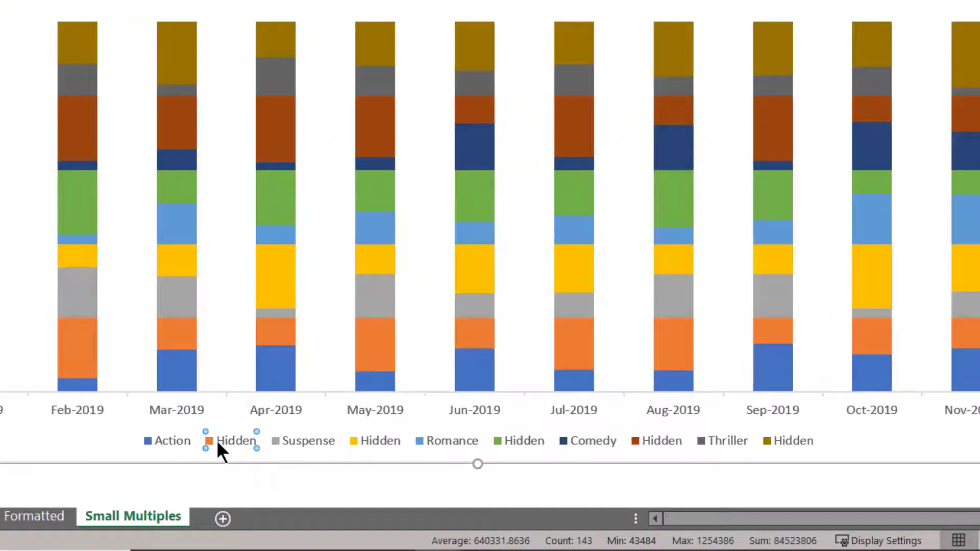
right_click(297, 473)
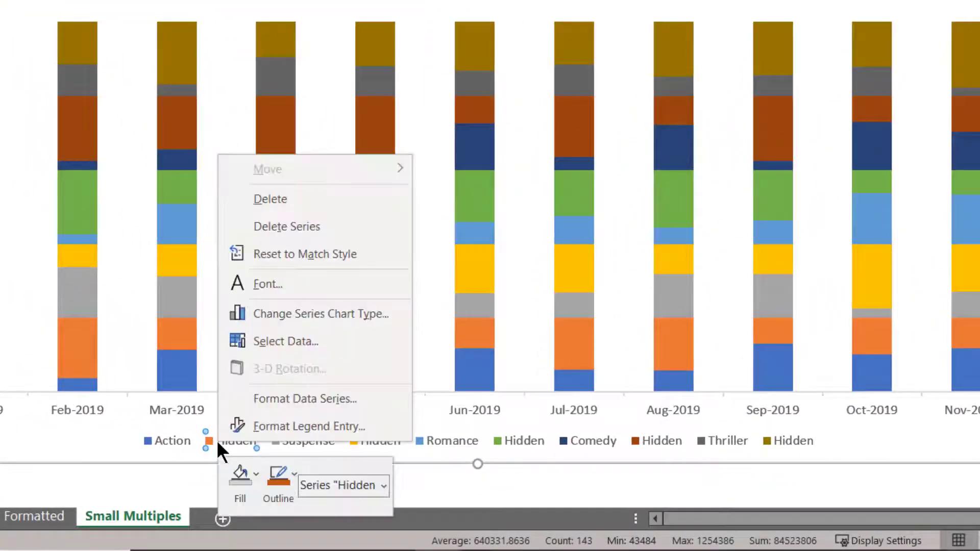
click(235, 476)
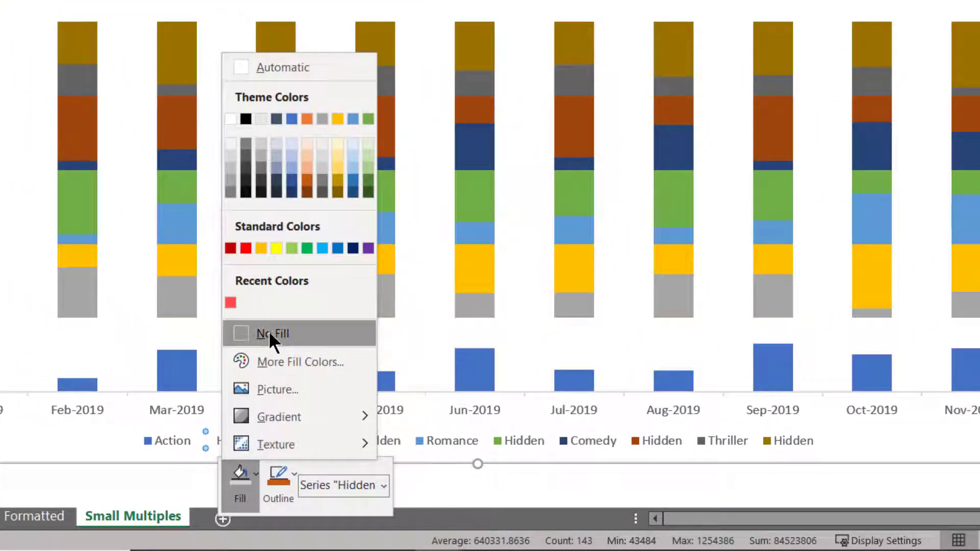
click(269, 333)
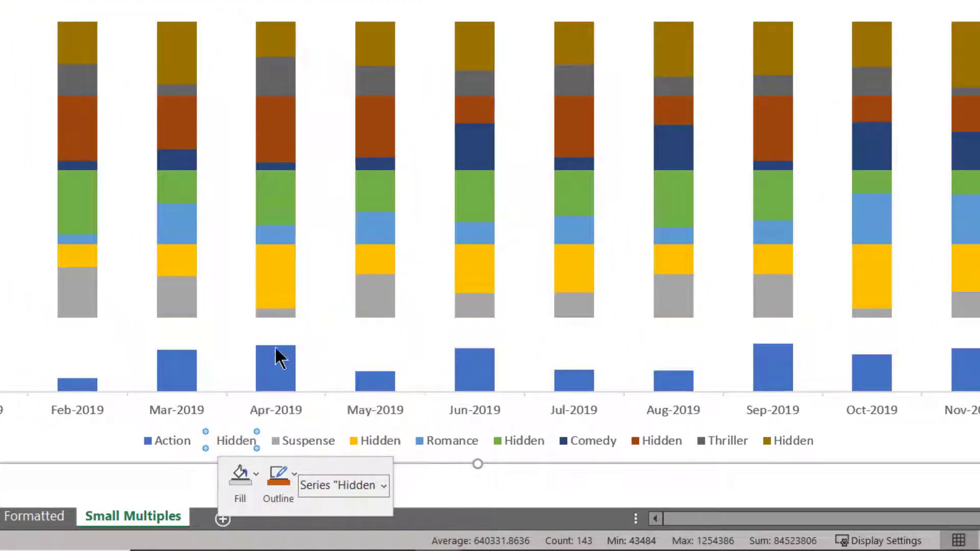
click(383, 442)
right_click(383, 442)
click(403, 474)
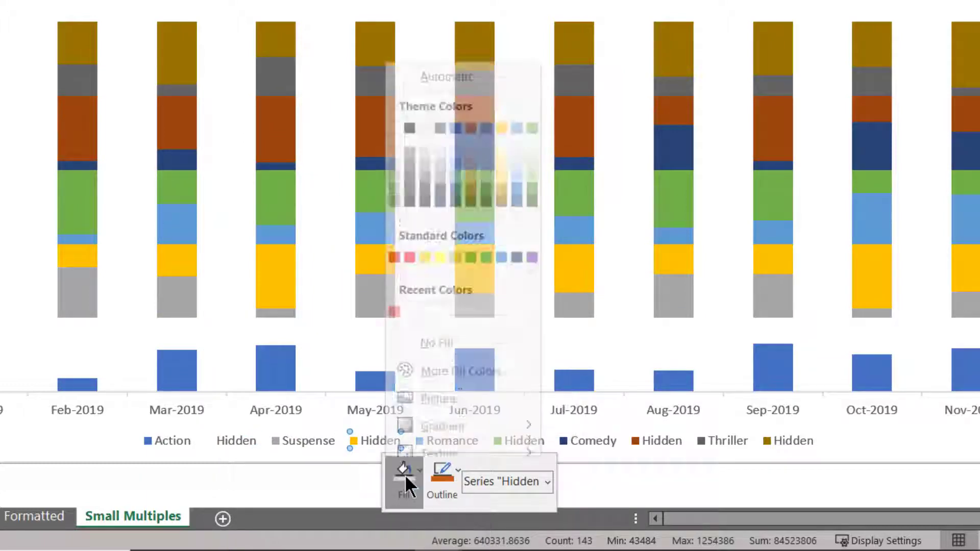
click(434, 330)
Remove the fill from the remaining three Hidden series, the ones following Romance, Comedy and Thriller
click(501, 442)
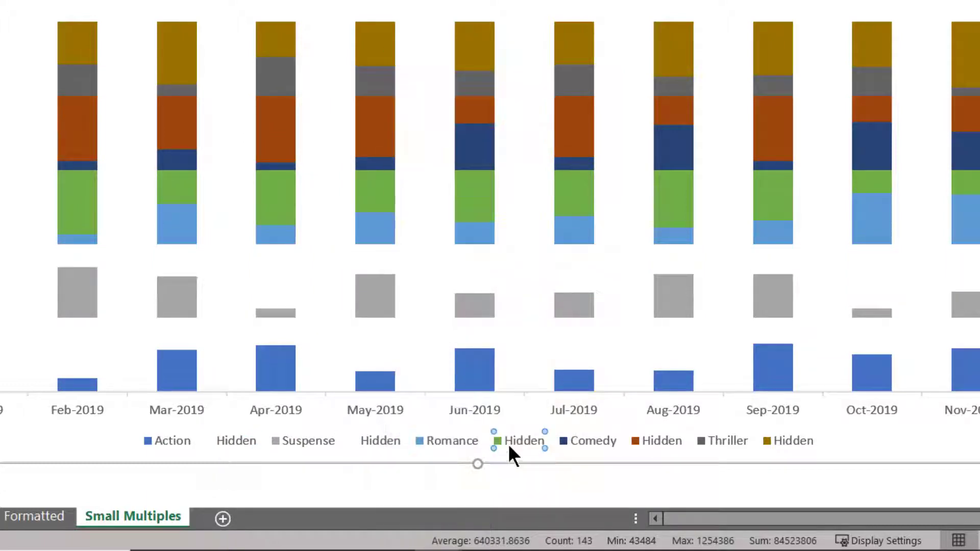
right_click(509, 442)
click(530, 475)
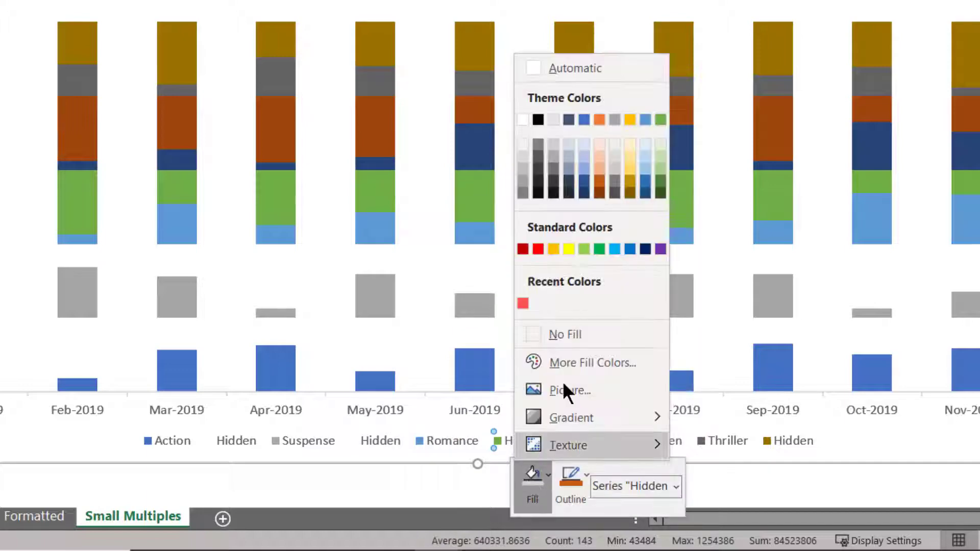
click(570, 335)
click(662, 438)
right_click(662, 436)
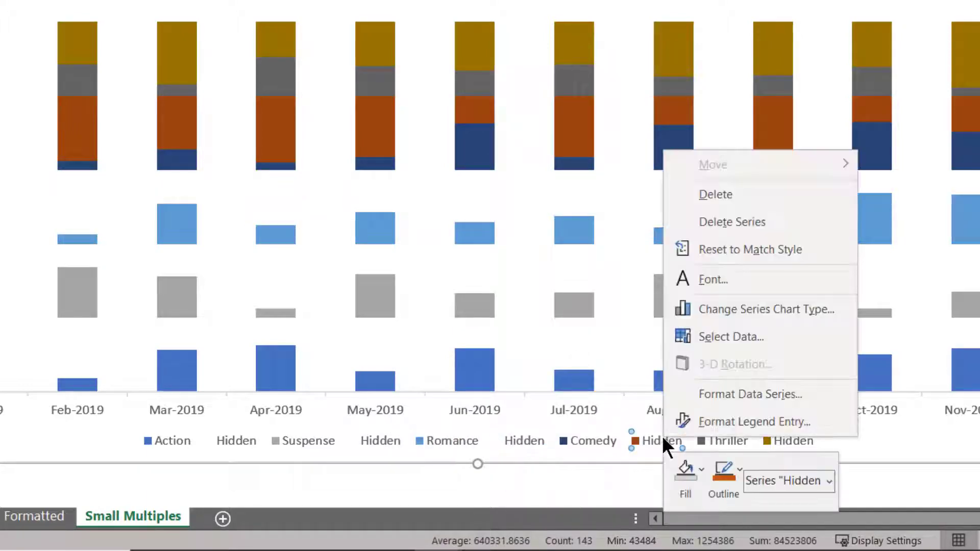
click(687, 480)
click(722, 330)
click(789, 441)
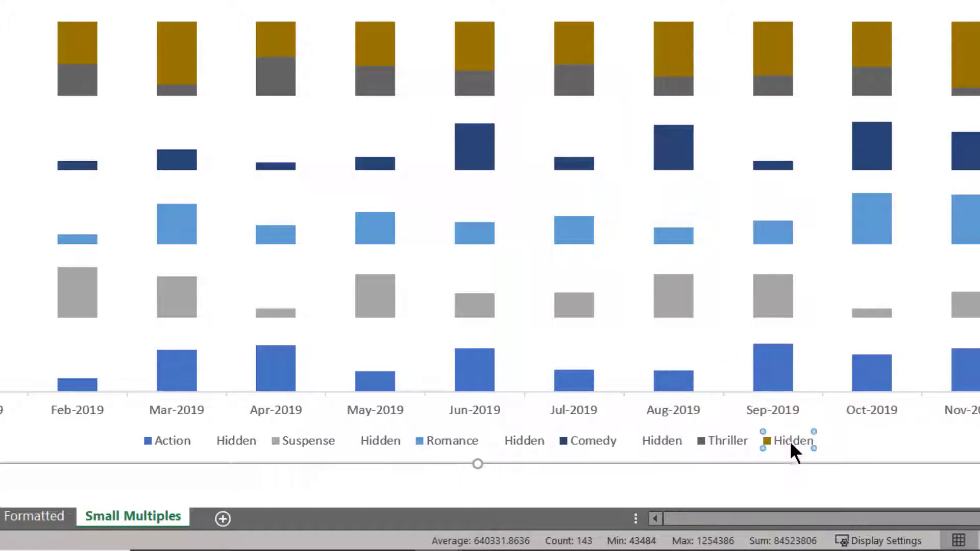
right_click(789, 441)
click(813, 490)
click(837, 341)
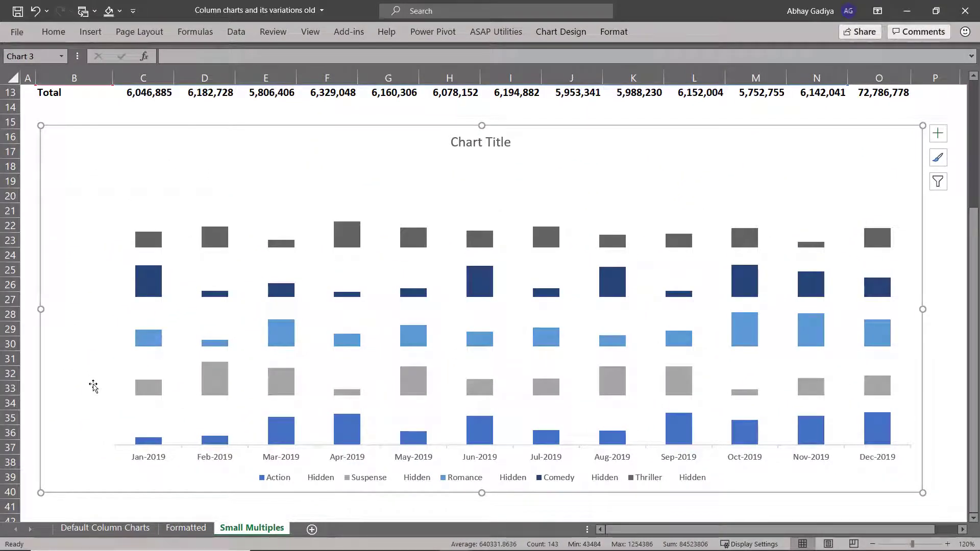
Set the gap width of the chart's columns to 50%
mouse_move(151, 302)
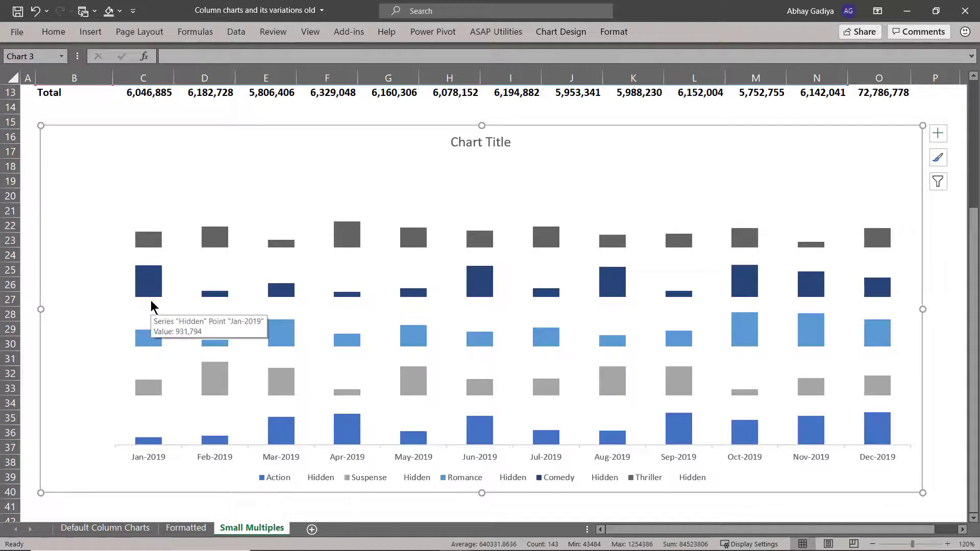
click(152, 284)
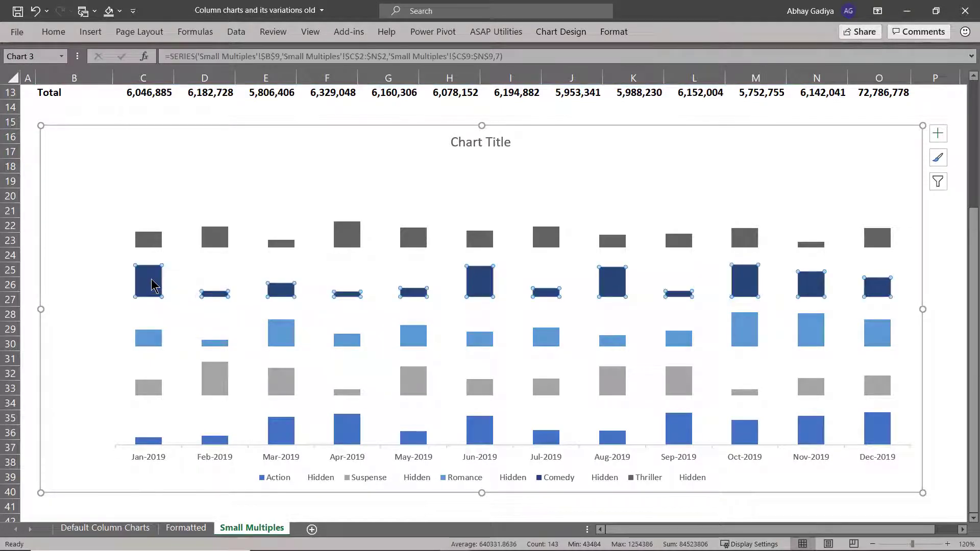
double_click(152, 283)
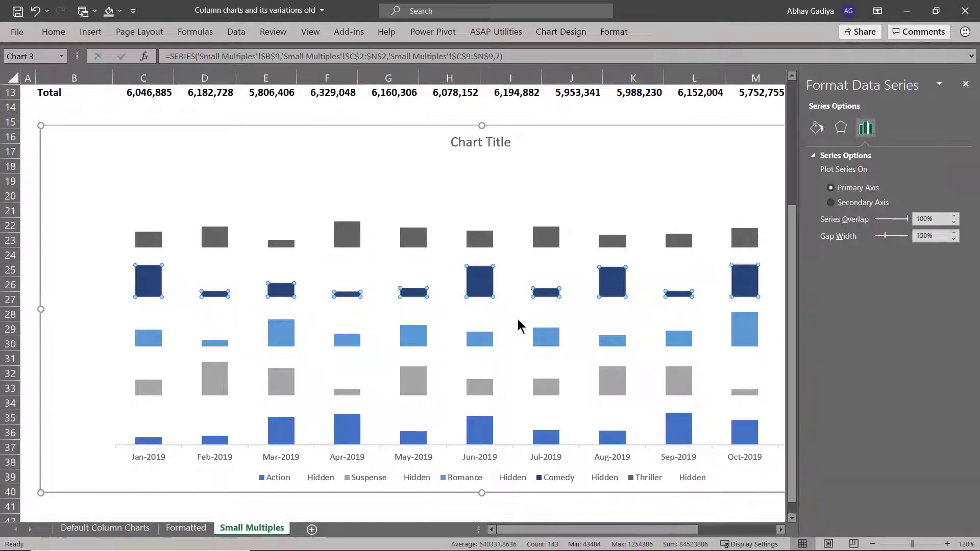
drag(934, 235, 902, 236)
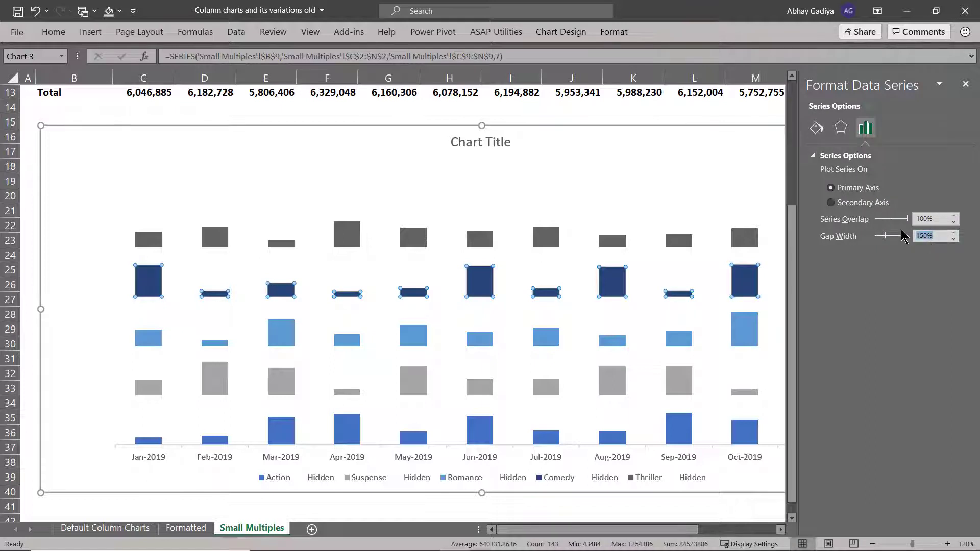
key(Return)
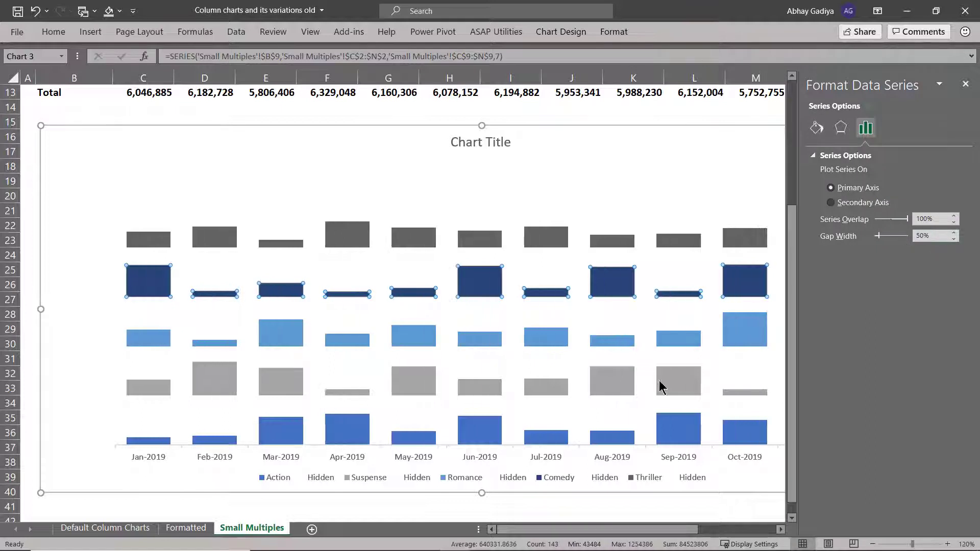
Remove the line of the horizontal month axis and add major vertical gridlines to it
click(219, 455)
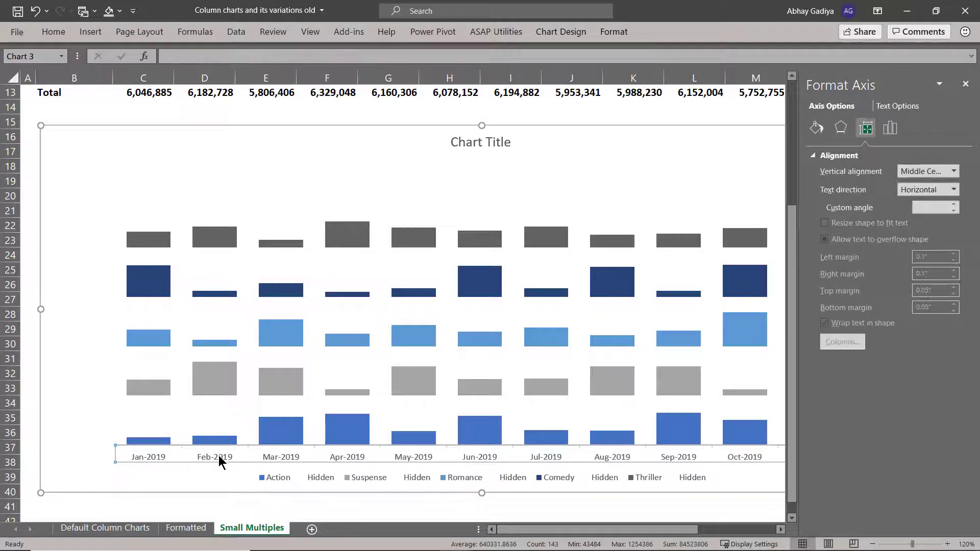
click(816, 128)
click(830, 313)
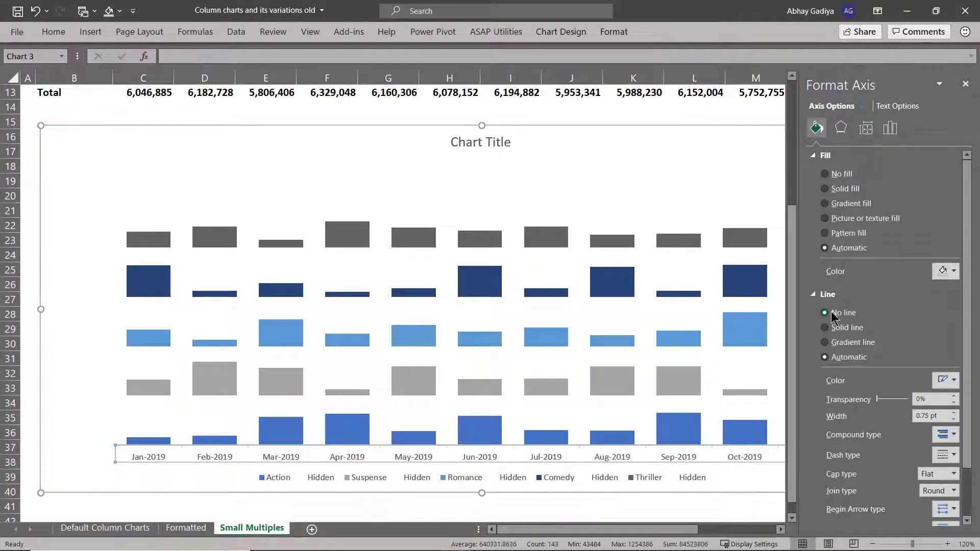
right_click(359, 461)
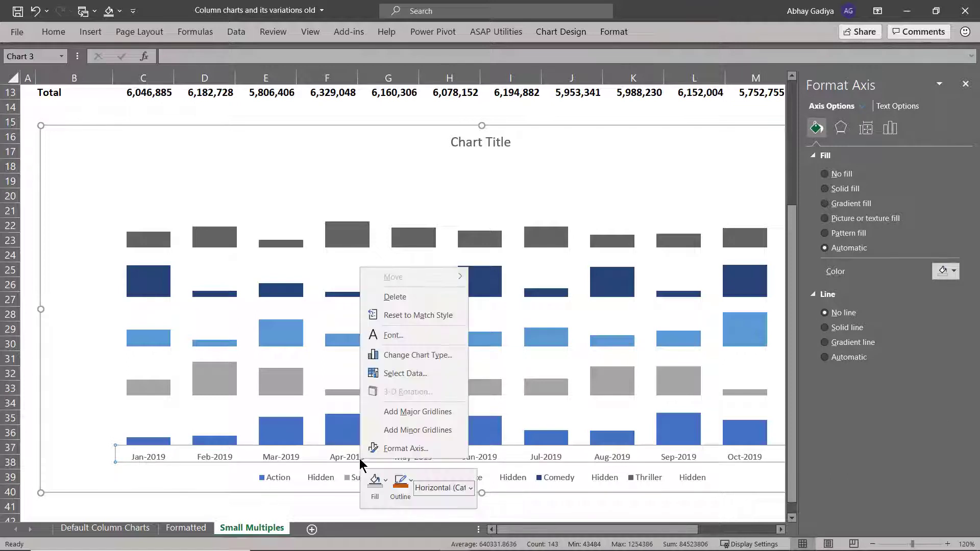
click(403, 412)
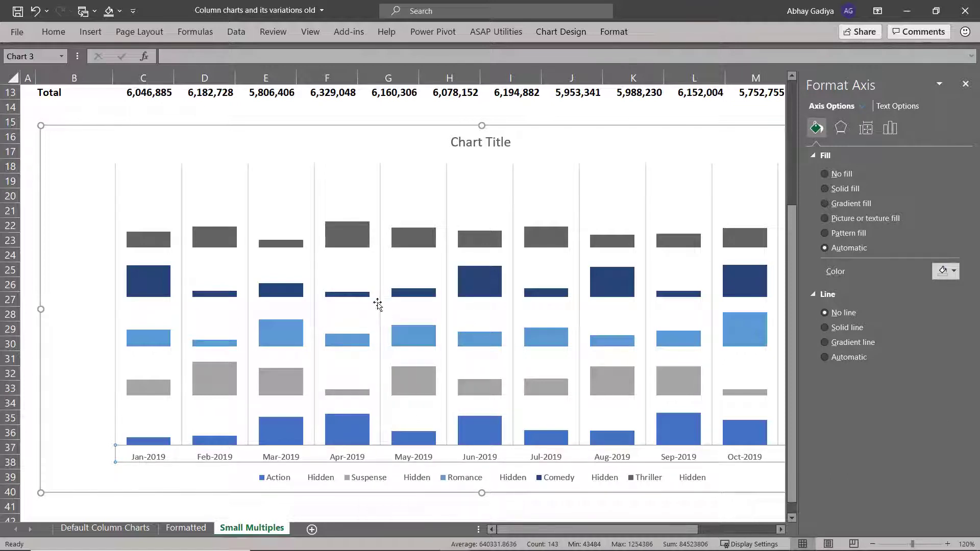
Format the vertical gridlines as dashed light grey lines with a width of 0.5 pt
click(378, 303)
click(379, 302)
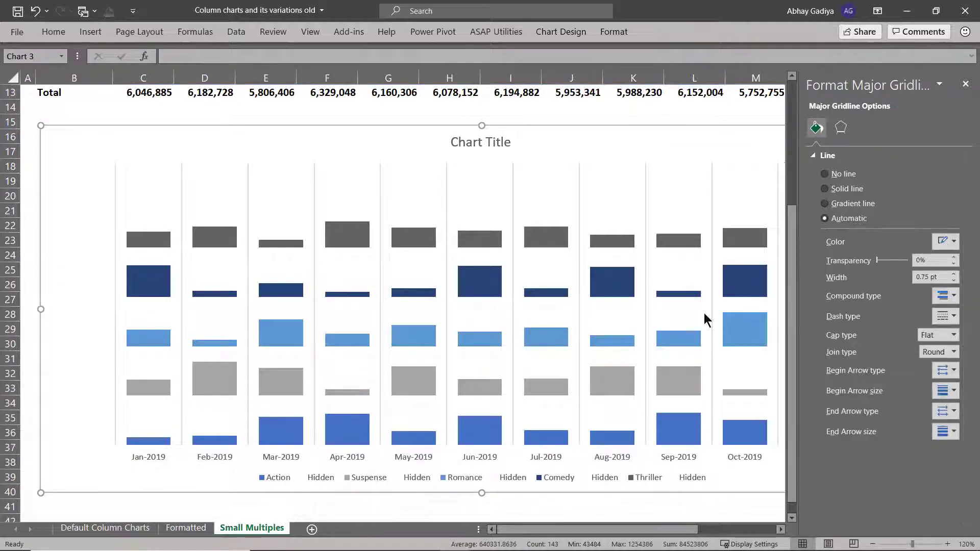
click(953, 281)
click(953, 316)
click(951, 362)
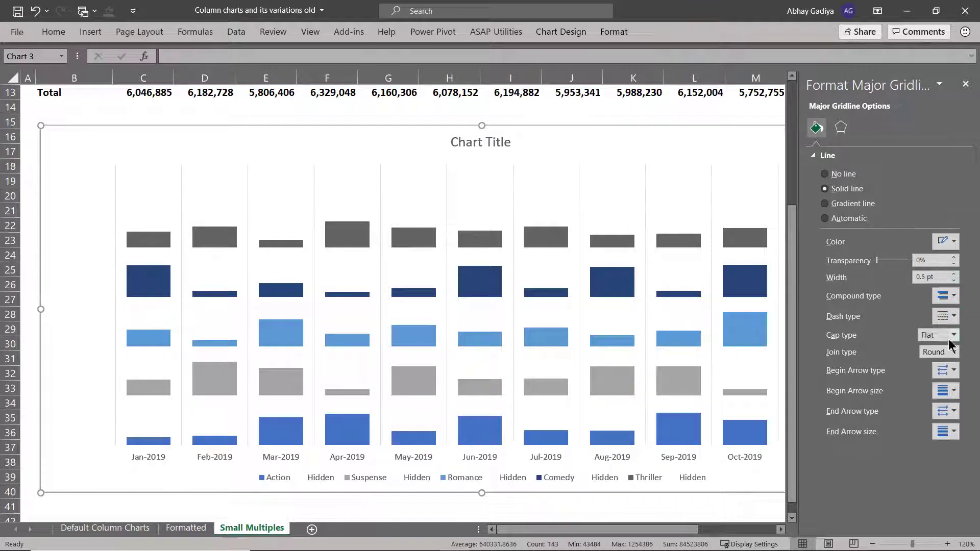
click(953, 241)
click(875, 303)
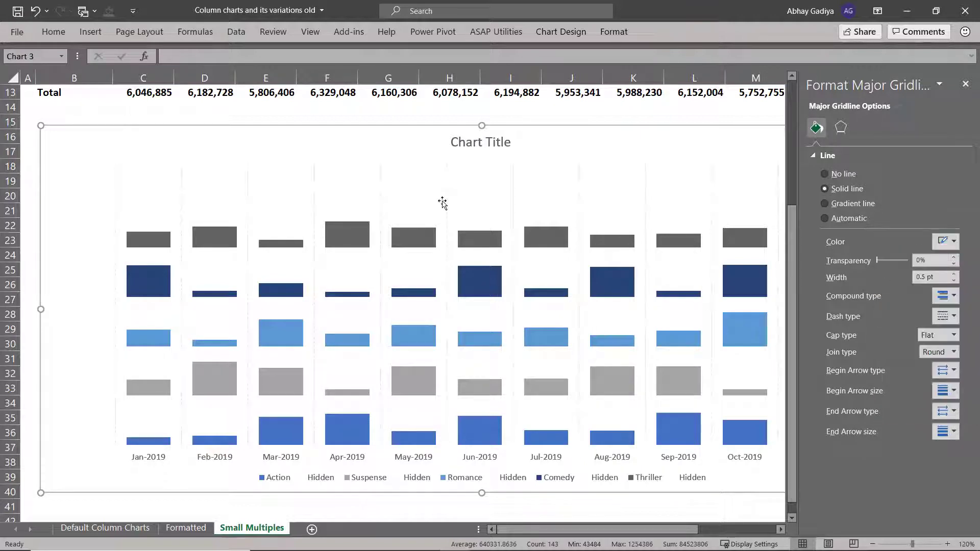
click(949, 242)
click(883, 306)
click(965, 85)
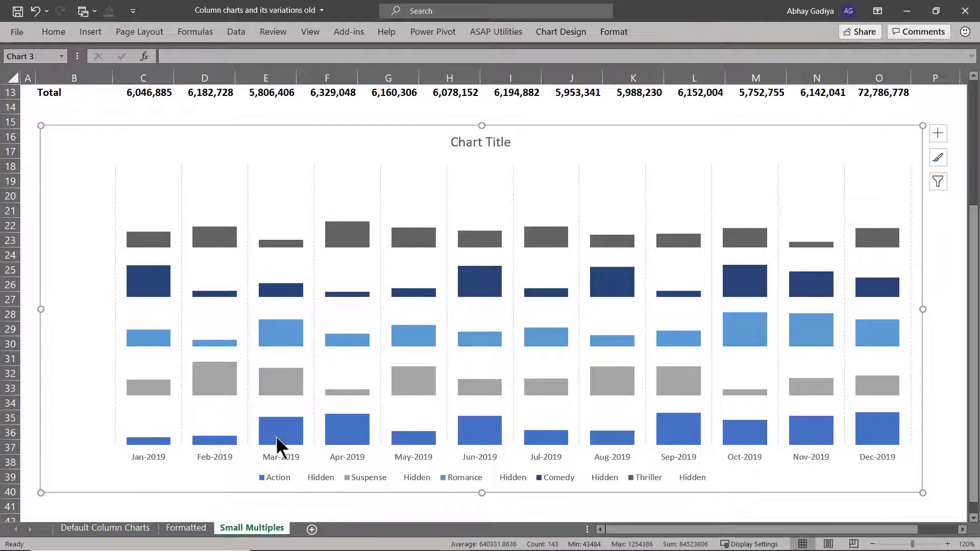
Fill the Action, Suspense, Romance, Comedy and Thriller series with the same dark grey
click(280, 484)
click(277, 475)
right_click(277, 475)
click(292, 504)
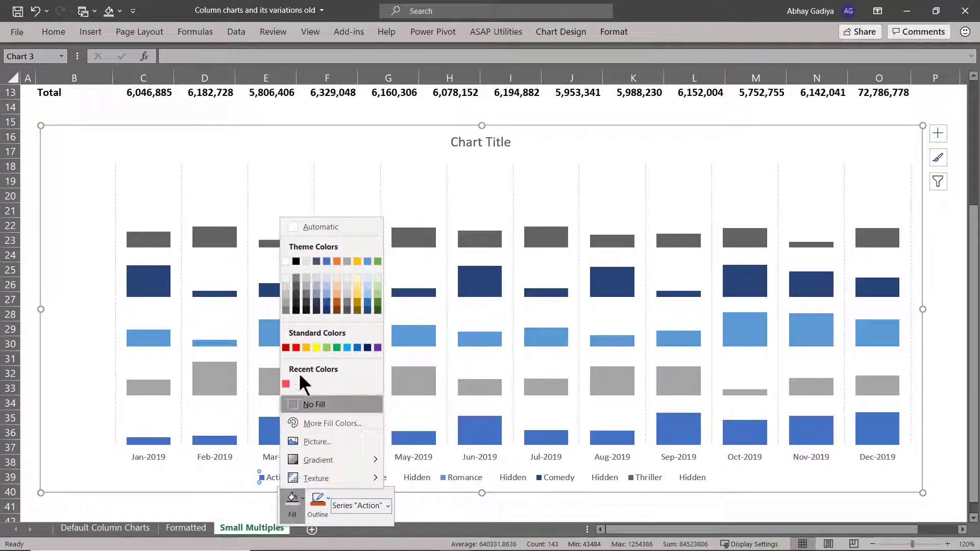
click(285, 308)
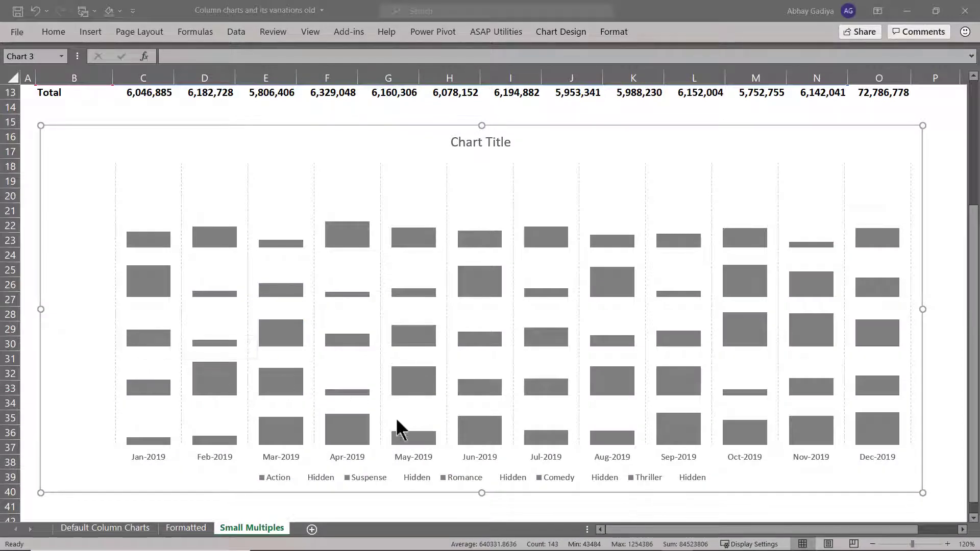
Delete the legend from the chart
click(363, 476)
click(351, 474)
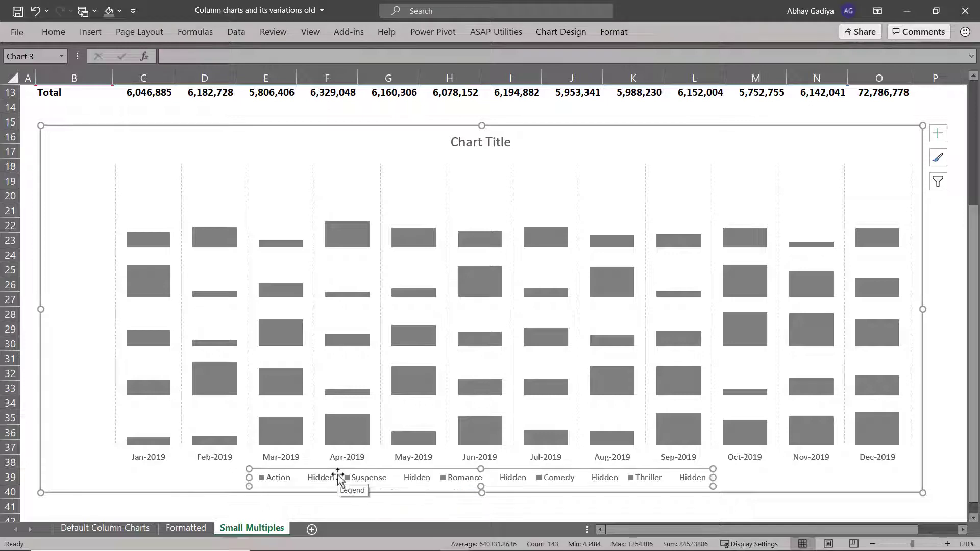
key(Delete)
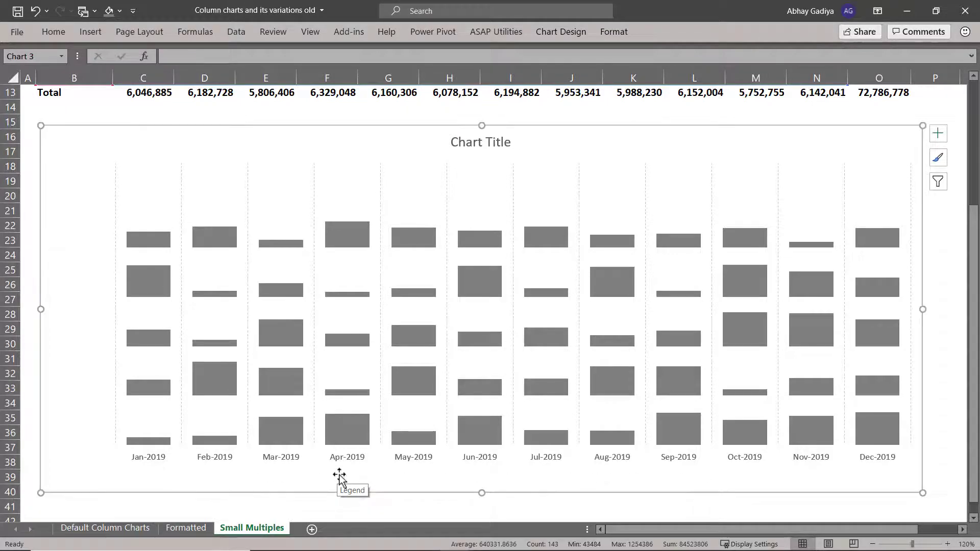
Extend the plot area down into the former legend space and slightly upward, and delete the chart title
click(482, 197)
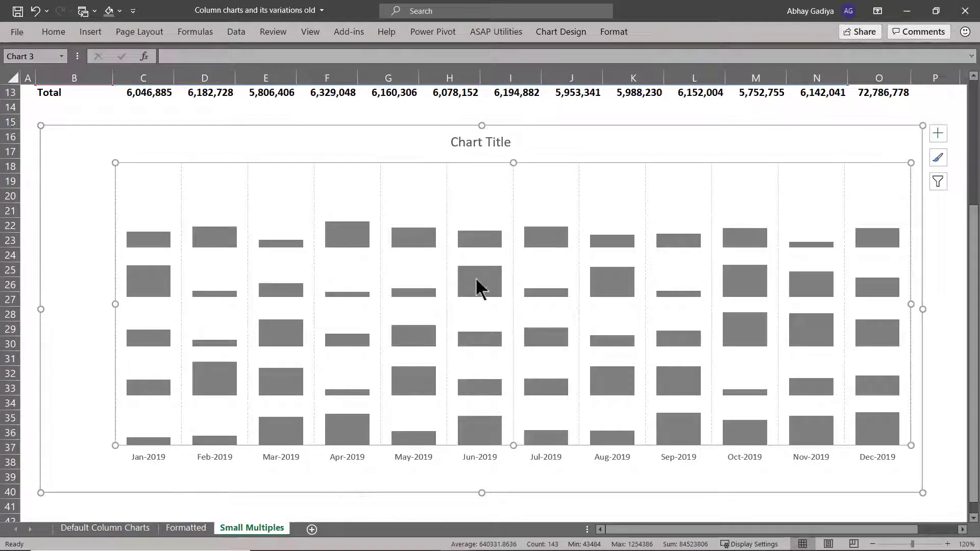
drag(512, 444, 508, 470)
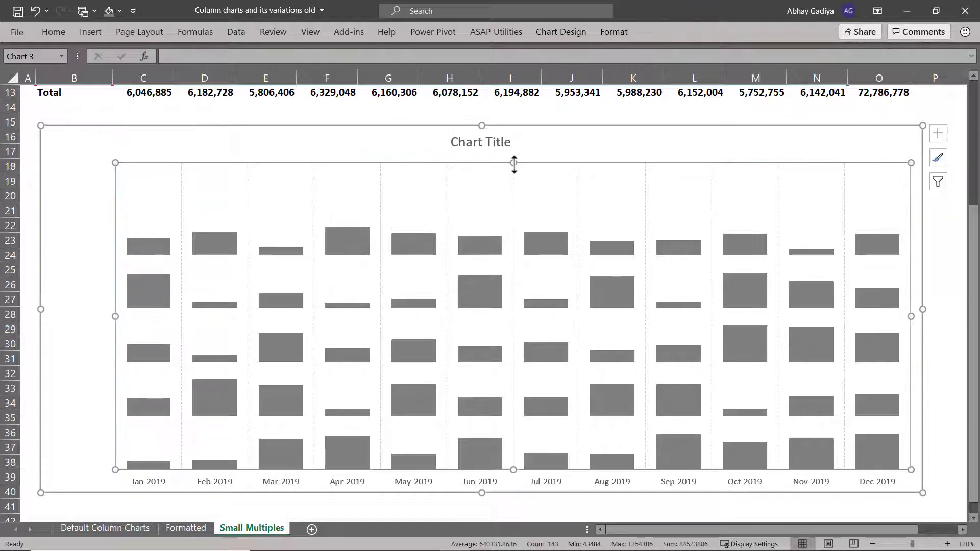
drag(513, 165, 510, 160)
click(499, 148)
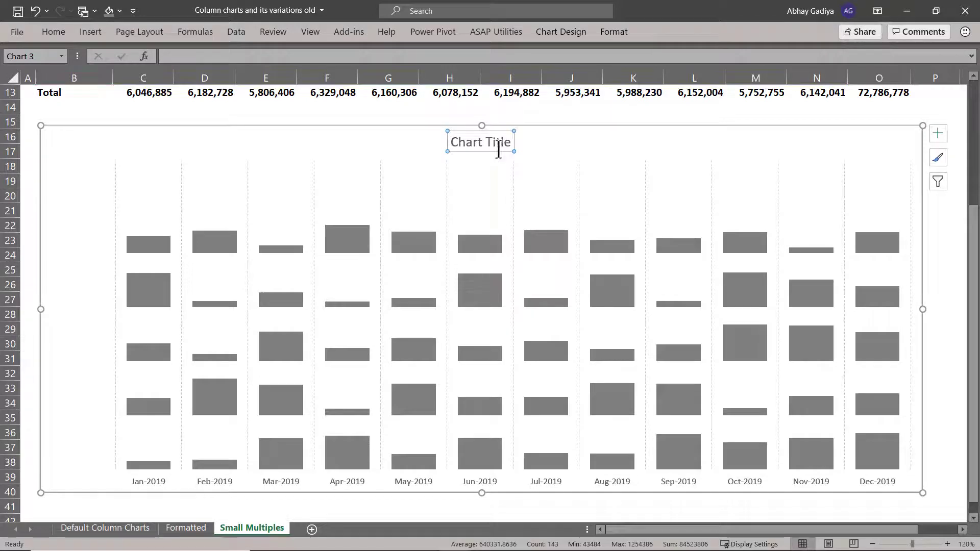
key(Delete)
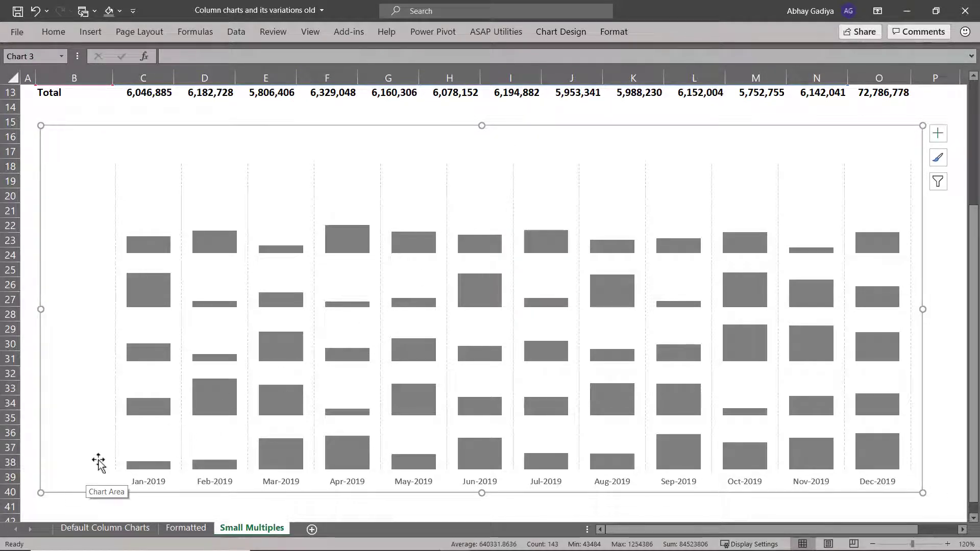
Add a text box reading "Action" inside the chart beside the lowest row of columns and right-align its text
click(94, 33)
click(190, 51)
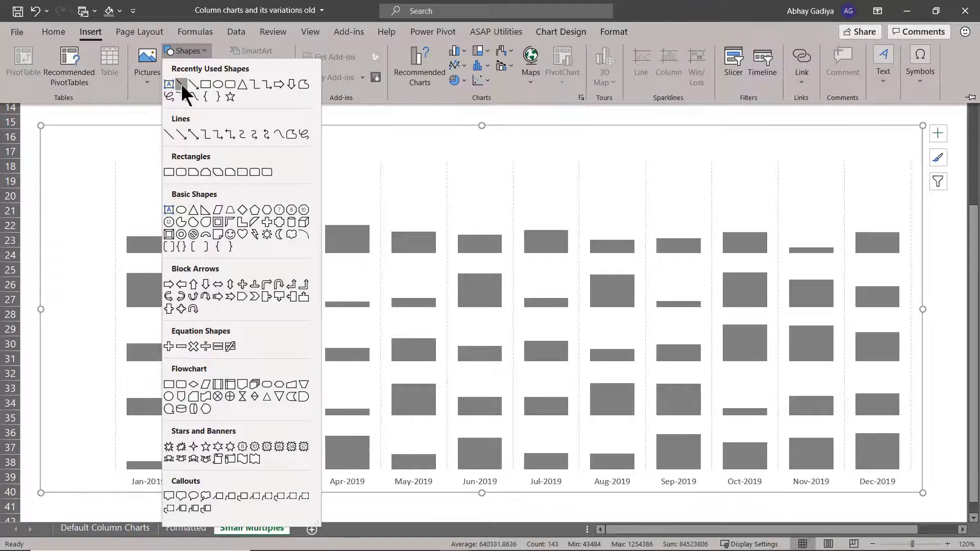
click(170, 83)
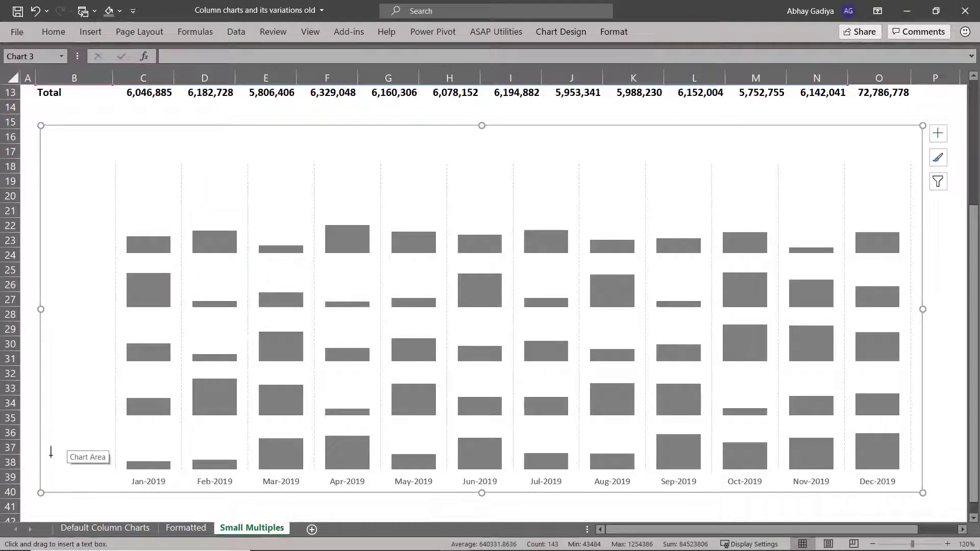
drag(51, 455, 119, 473)
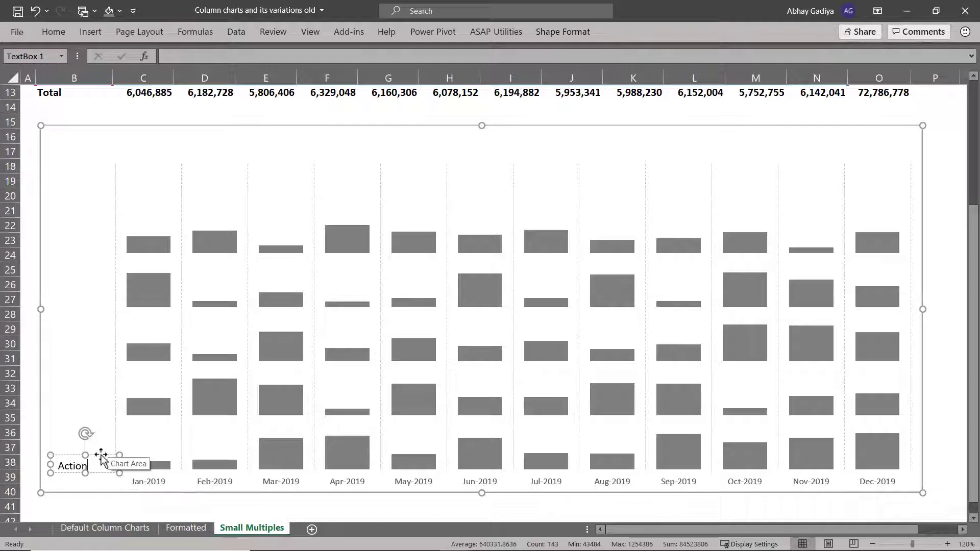
click(59, 30)
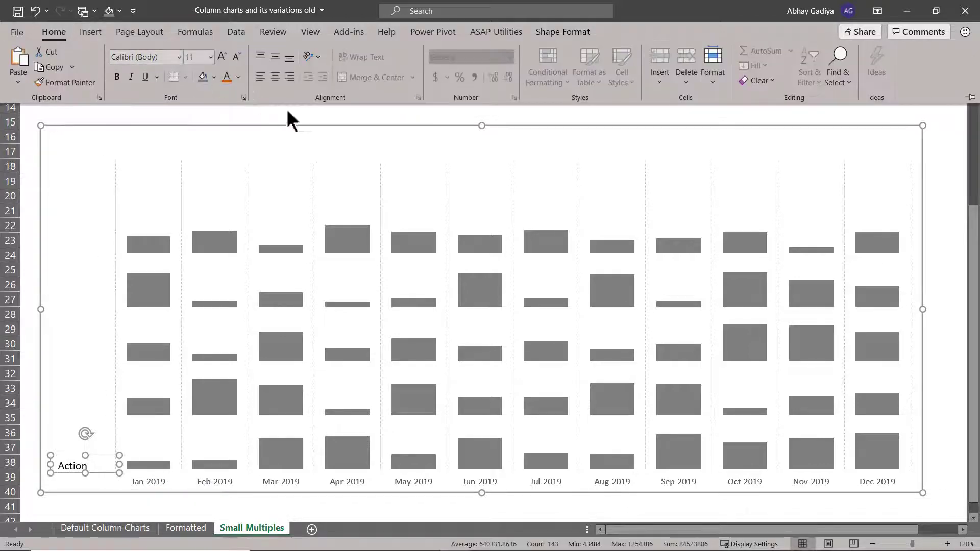
click(288, 76)
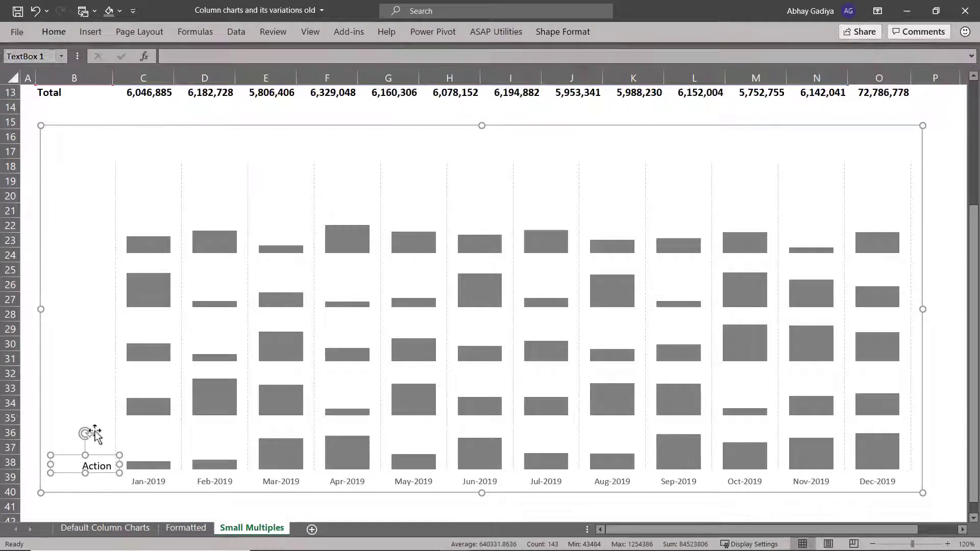
click(120, 458)
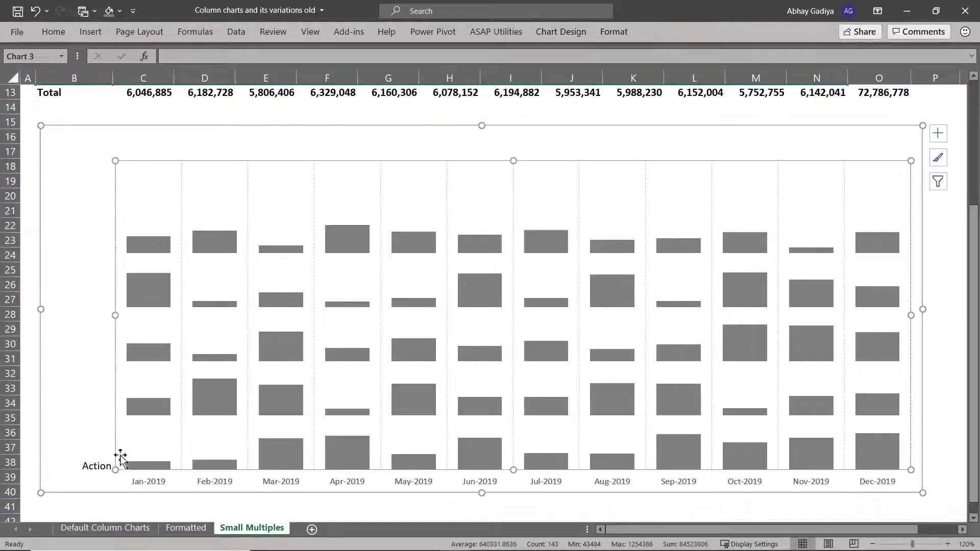
click(92, 455)
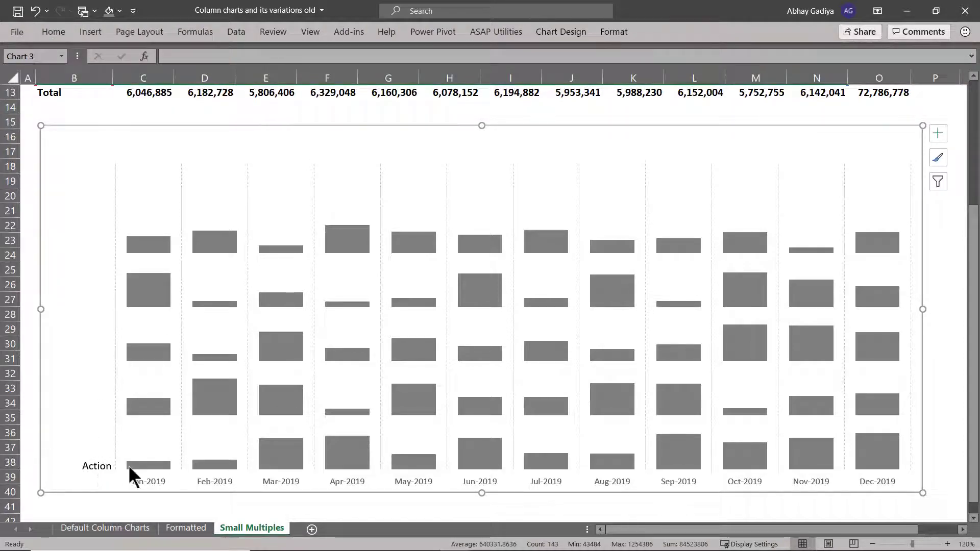
Duplicate the Action label, place the copy beside the second-lowest row of columns, and change its text to "Suspense"
click(101, 463)
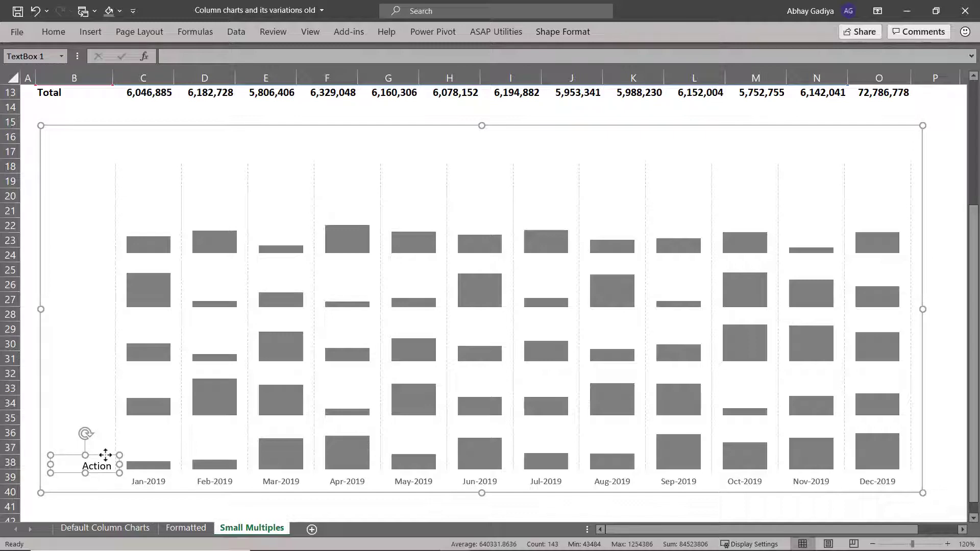
key(ctrl+c)
key(ctrl+v)
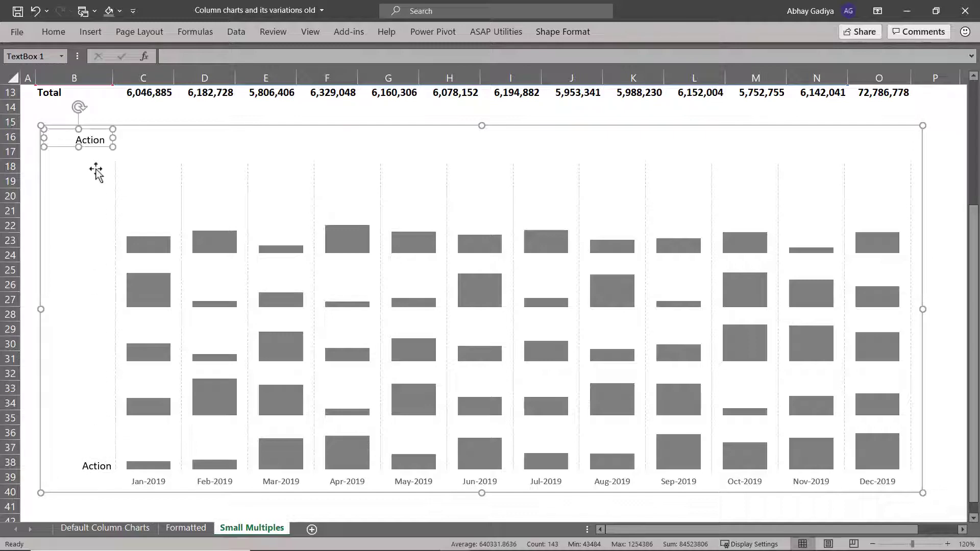
drag(95, 153, 116, 412)
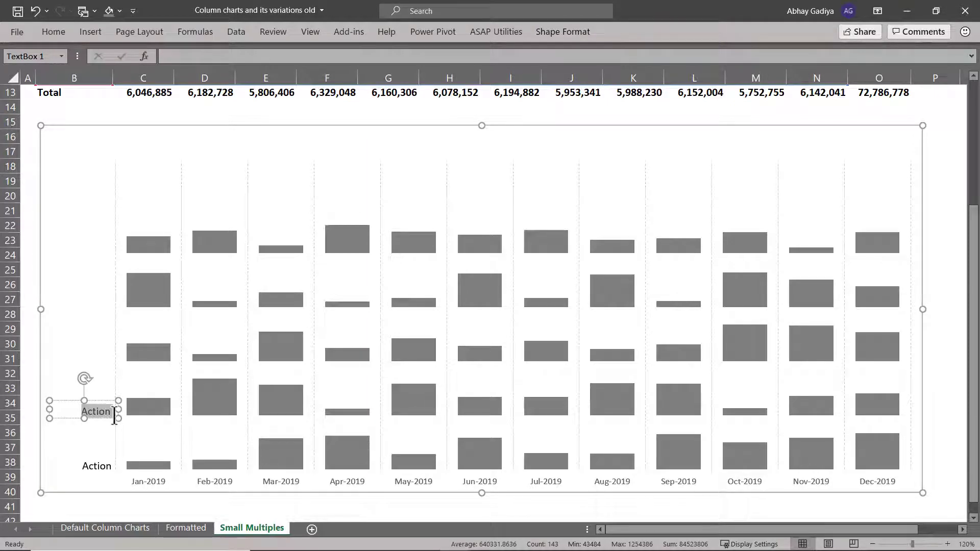
text(Susp)
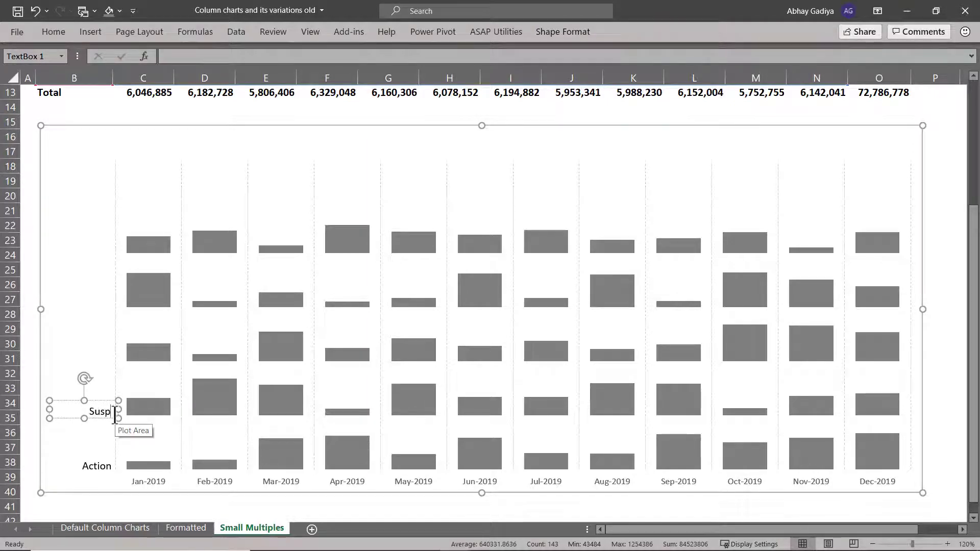
text(ense)
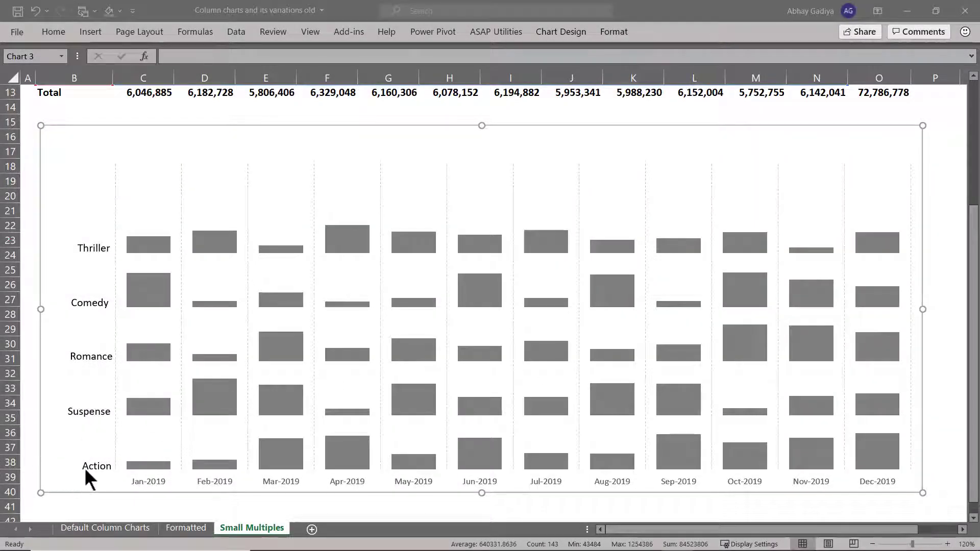
Left-align the Action, Suspense, Romance, Comedy and Thriller text boxes with one another
click(101, 465)
click(101, 464)
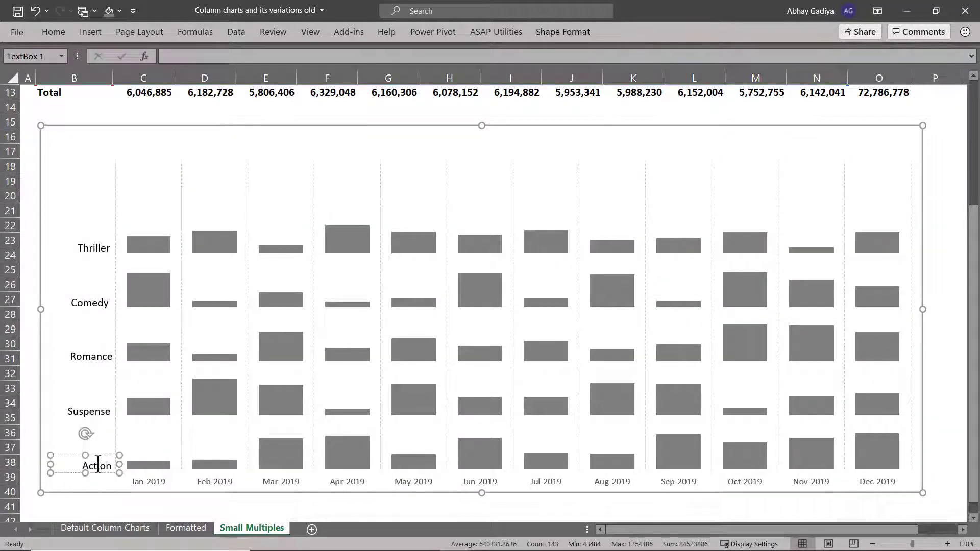
shift+click(102, 410)
shift+click(95, 353)
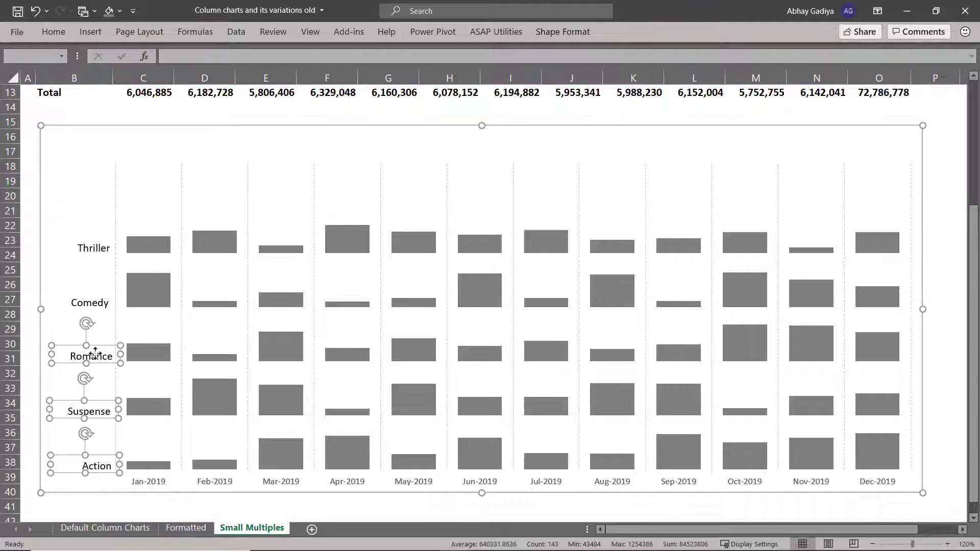
shift+click(103, 305)
shift+click(102, 248)
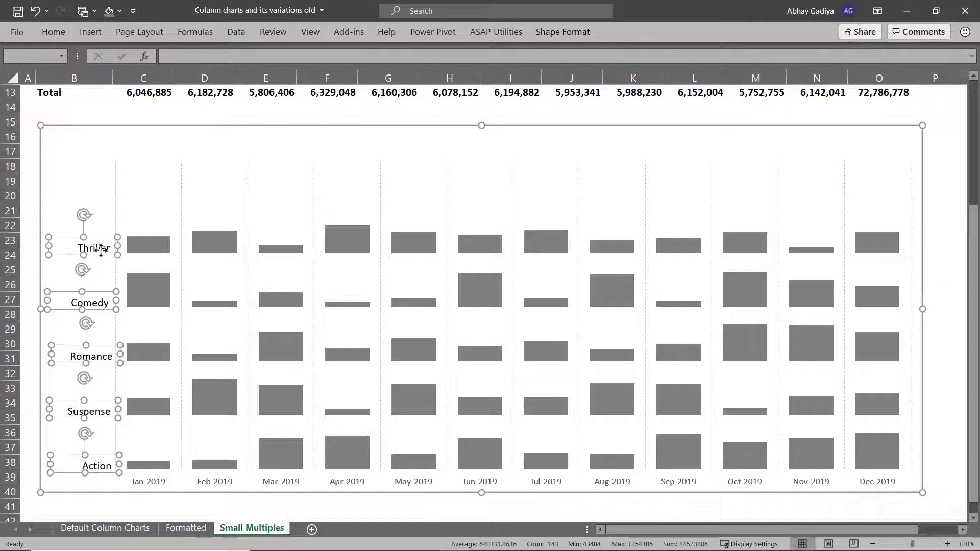
click(591, 32)
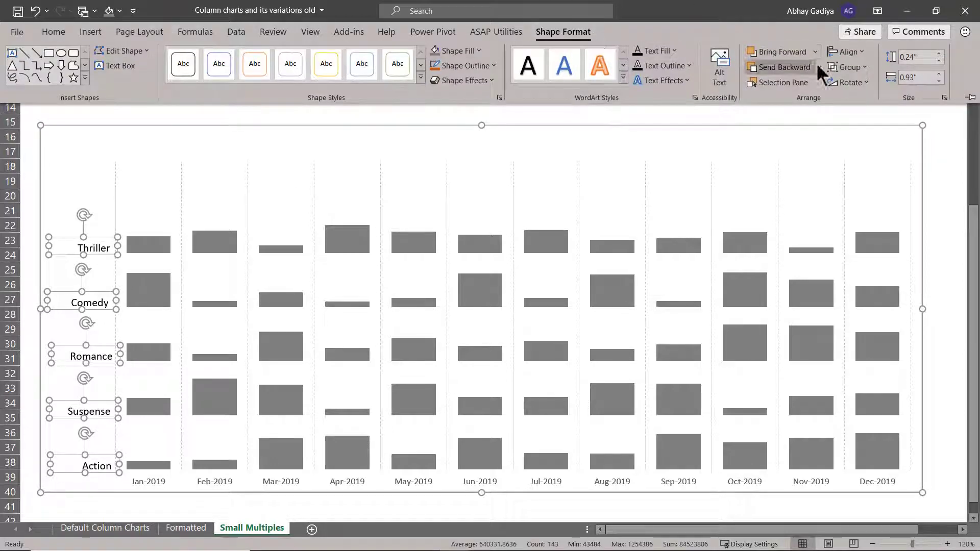
click(847, 52)
click(861, 68)
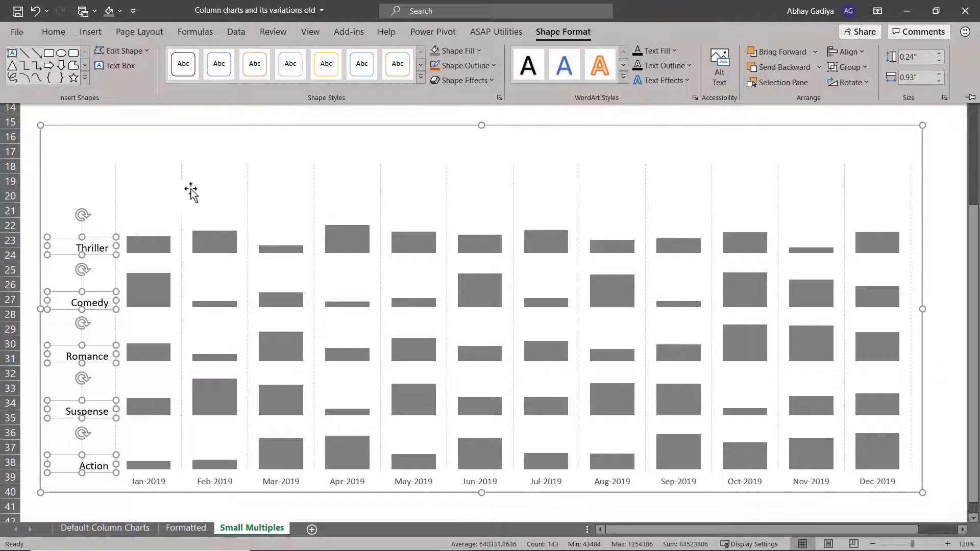
click(217, 152)
click(219, 148)
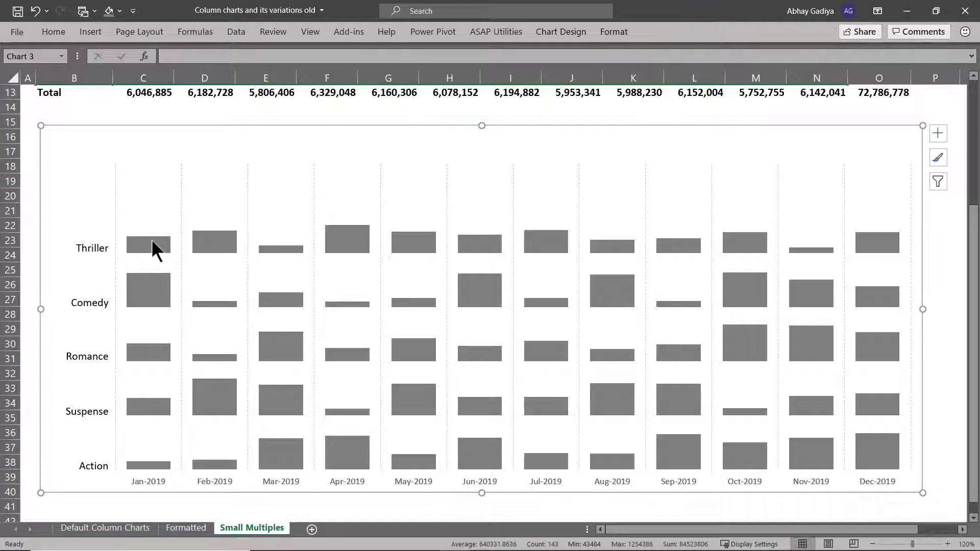
Add data labels to all chart series and position them at Inside Base
click(936, 140)
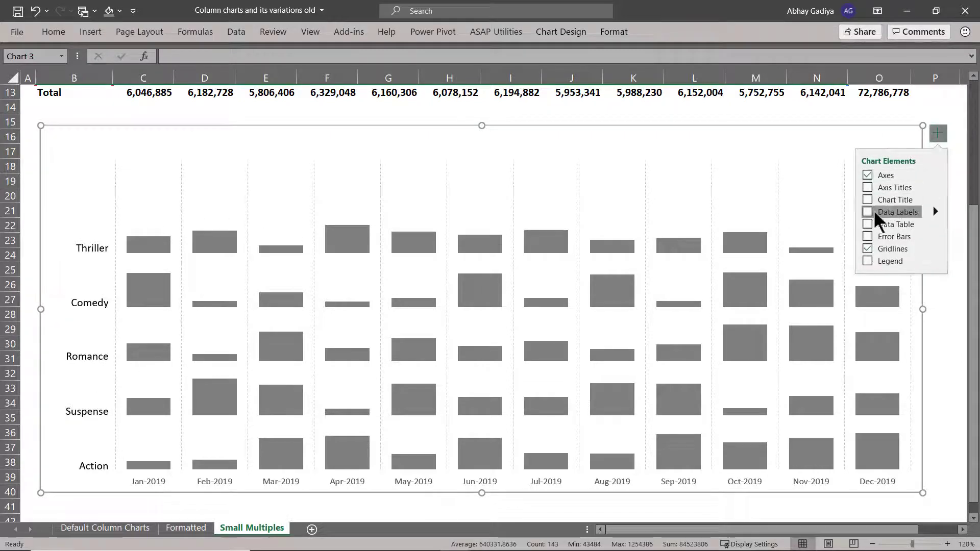
click(867, 212)
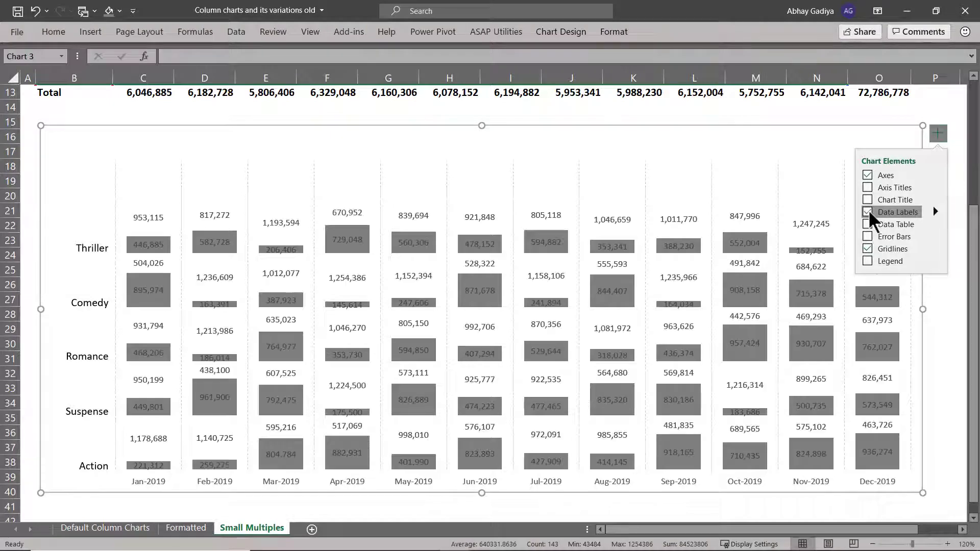
click(934, 211)
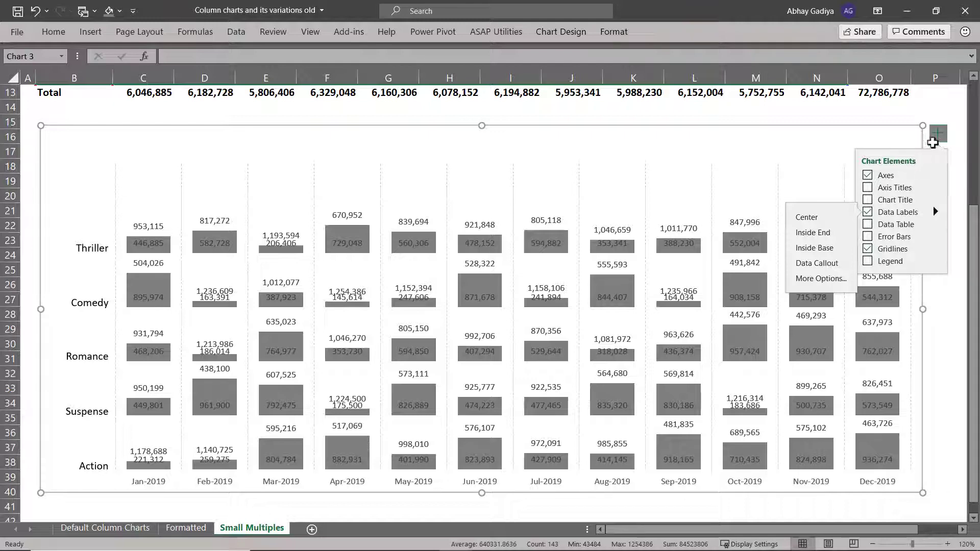
click(934, 135)
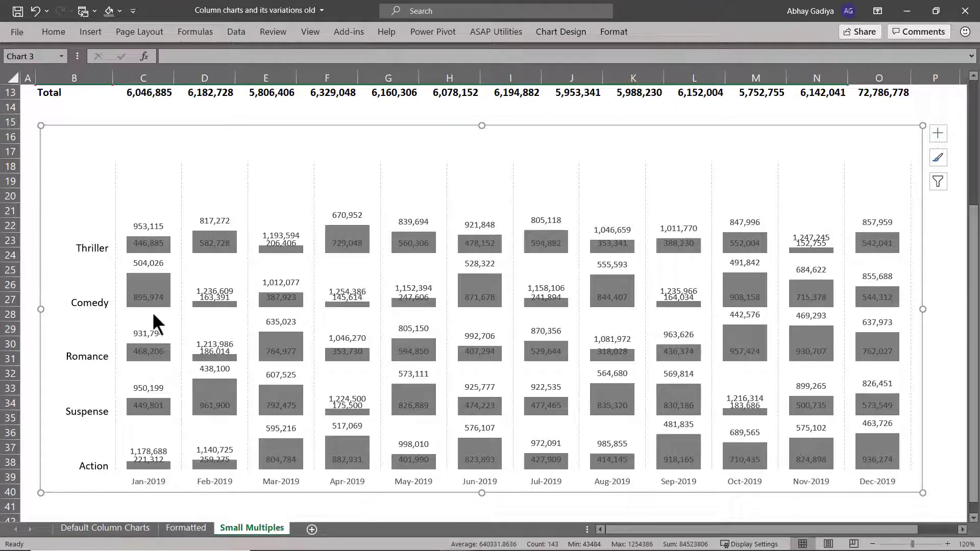
click(155, 460)
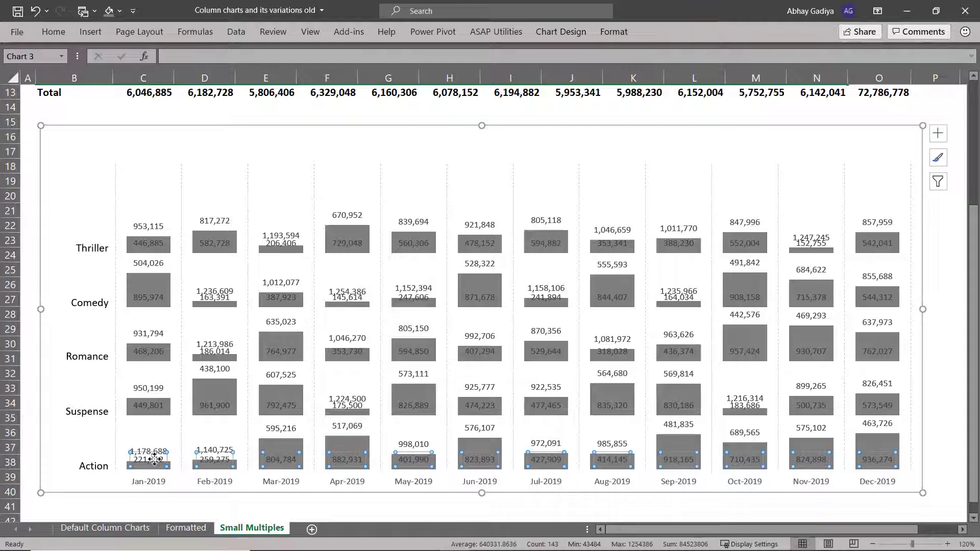
key(ctrl+z)
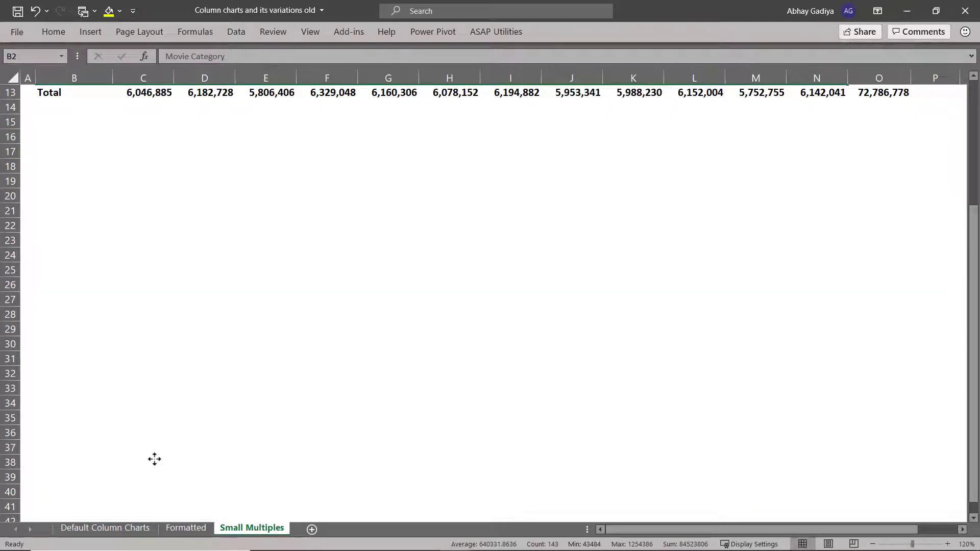
key(ctrl+z)
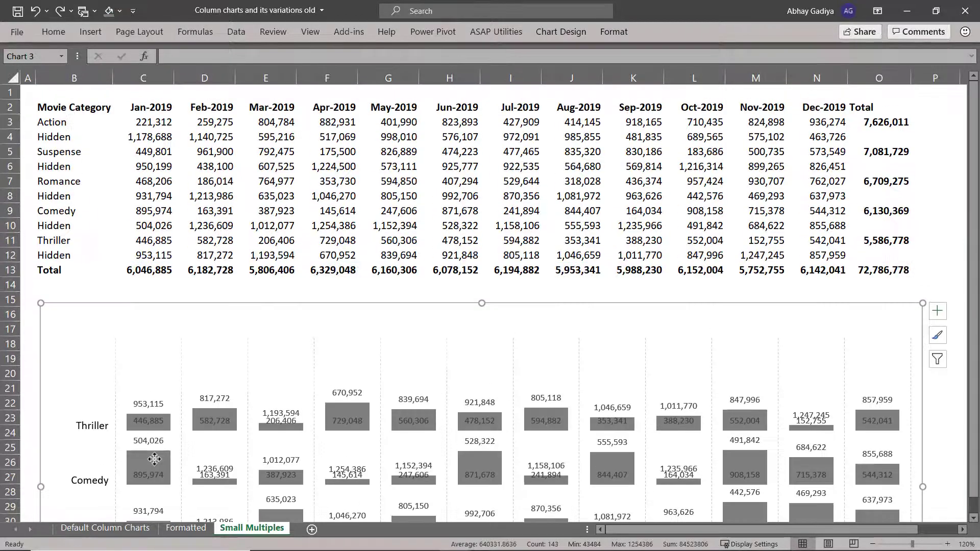
Delete the data labels of the Action, Suspense, Romance, Comedy and Thriller series, keeping those of the hidden series
scroll(179, 394, down, 5)
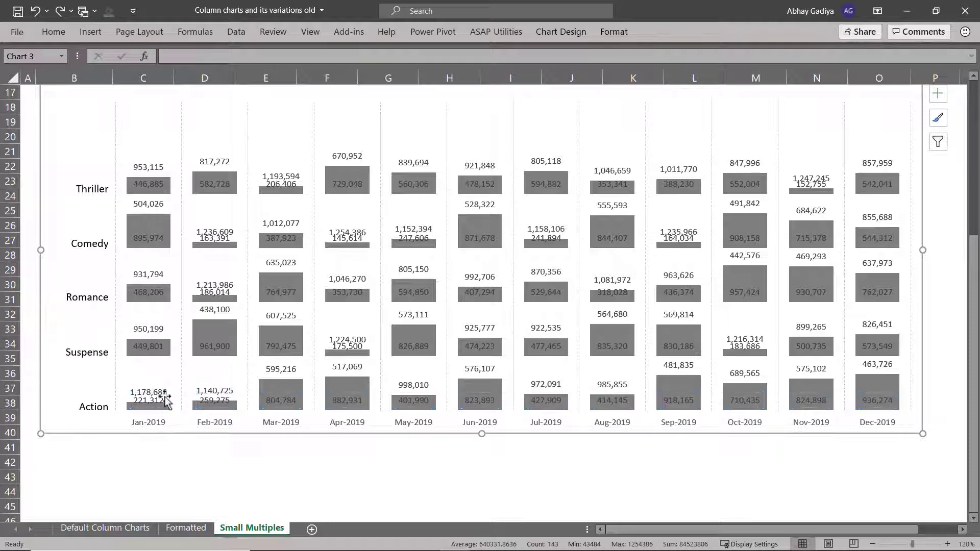
key(Delete)
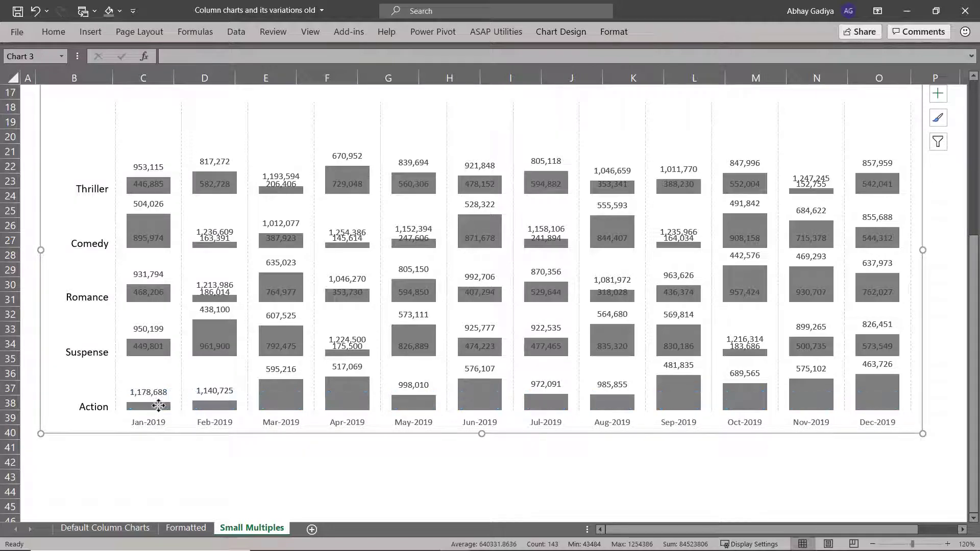
click(156, 349)
key(Delete)
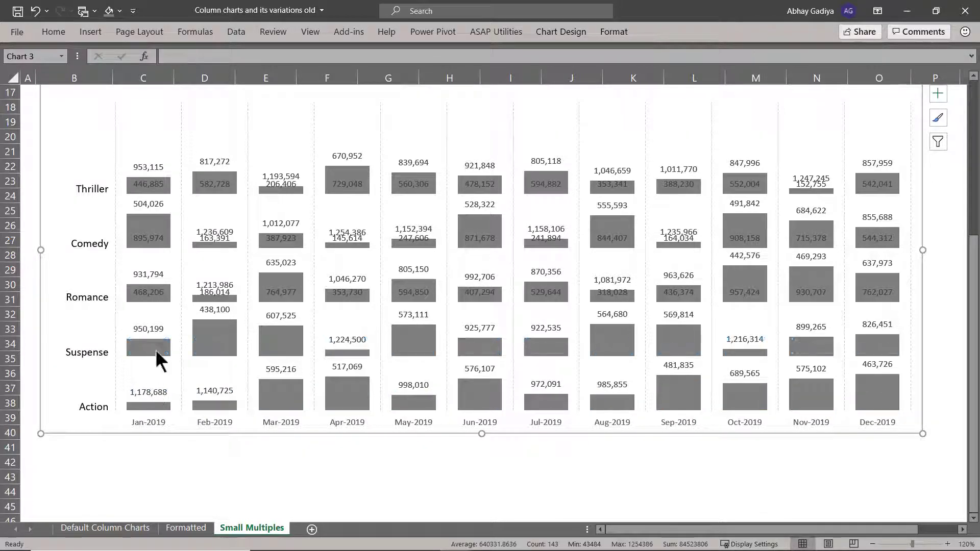
click(151, 292)
key(Delete)
click(148, 237)
key(Delete)
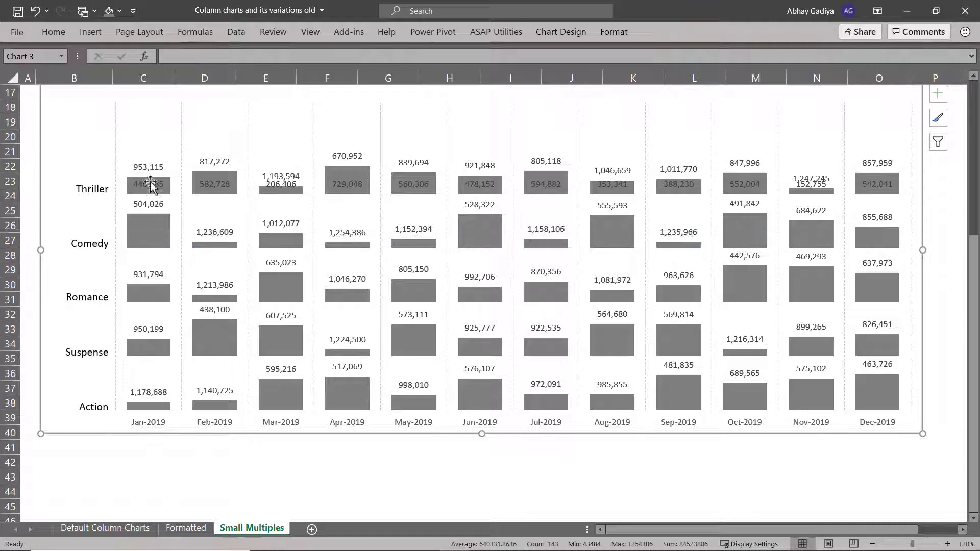
click(148, 184)
key(Delete)
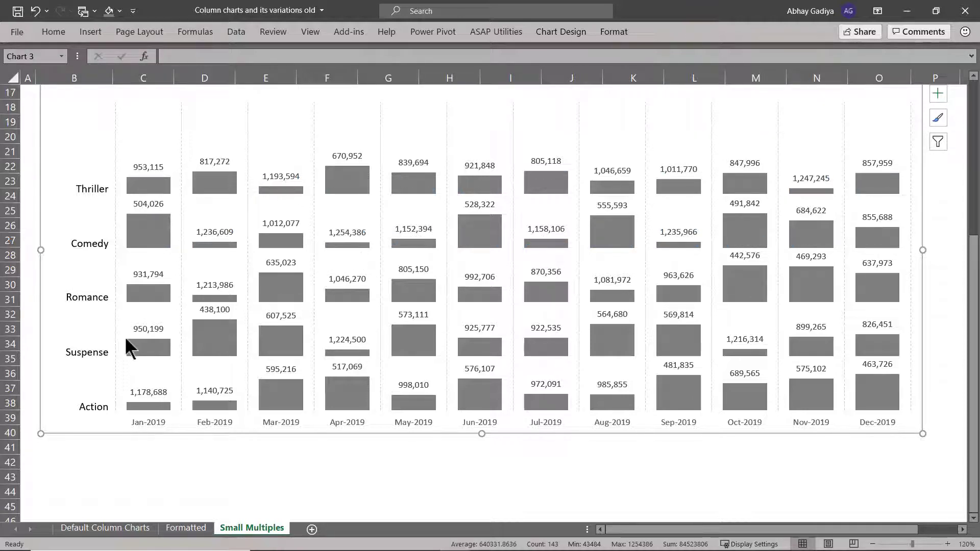
Make the hidden-series data labels above the Action columns show the cell values from C3:N3 instead of the series value
click(149, 392)
scroll(165, 344, up, 4)
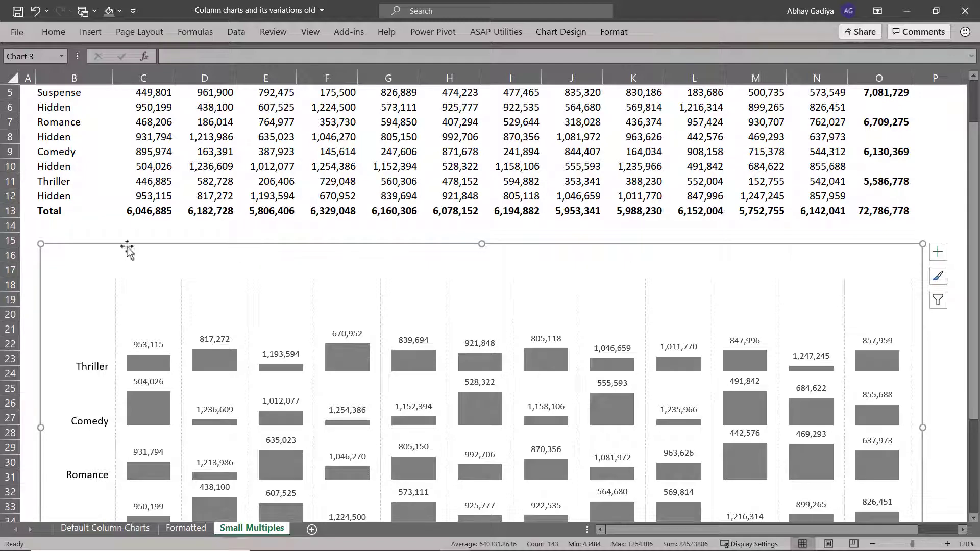
scroll(185, 323, down, 3)
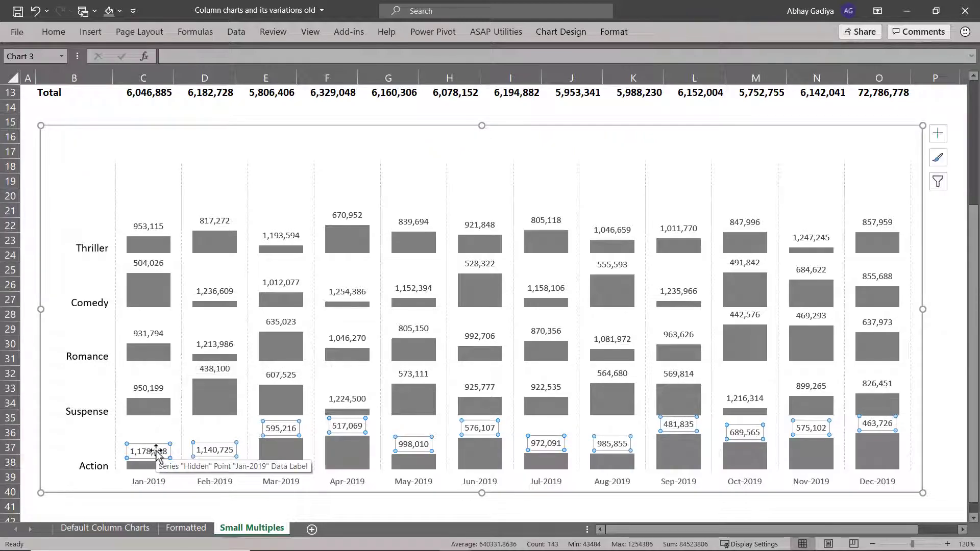
key(ctrl+1)
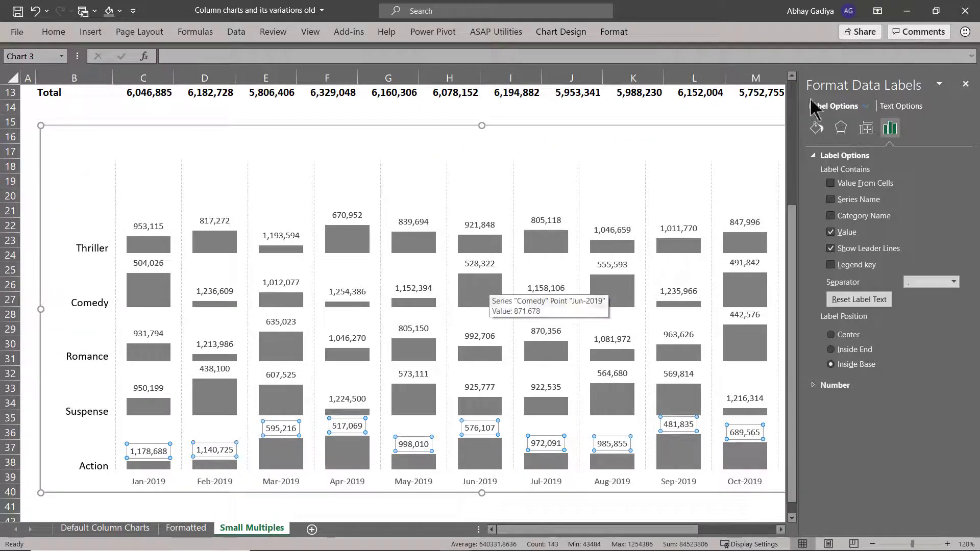
click(854, 183)
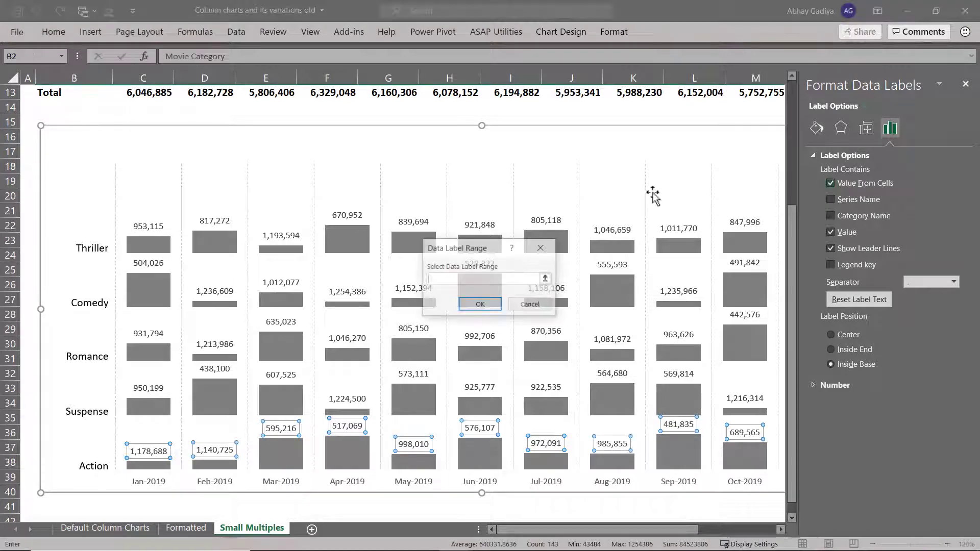
scroll(336, 241, up, 4)
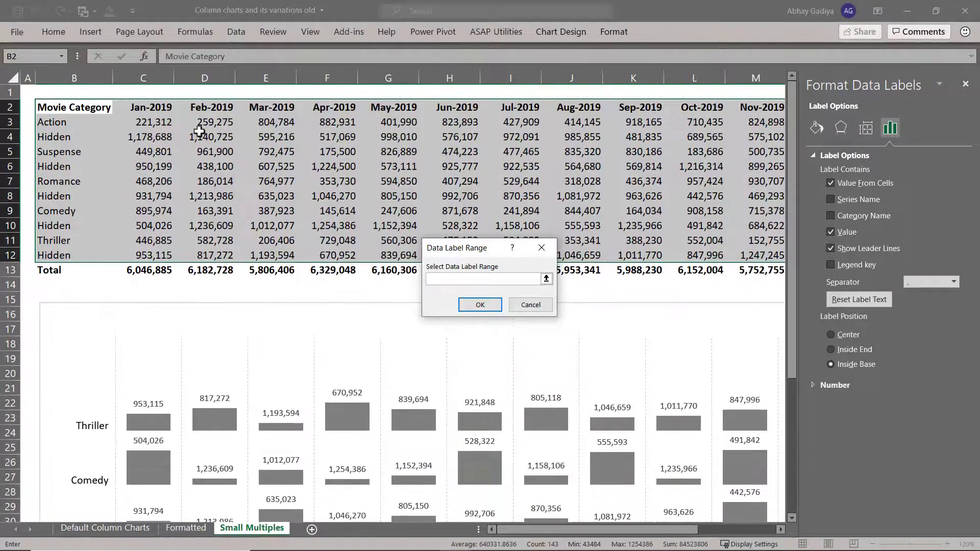
click(145, 123)
key(ctrl+shift+Right)
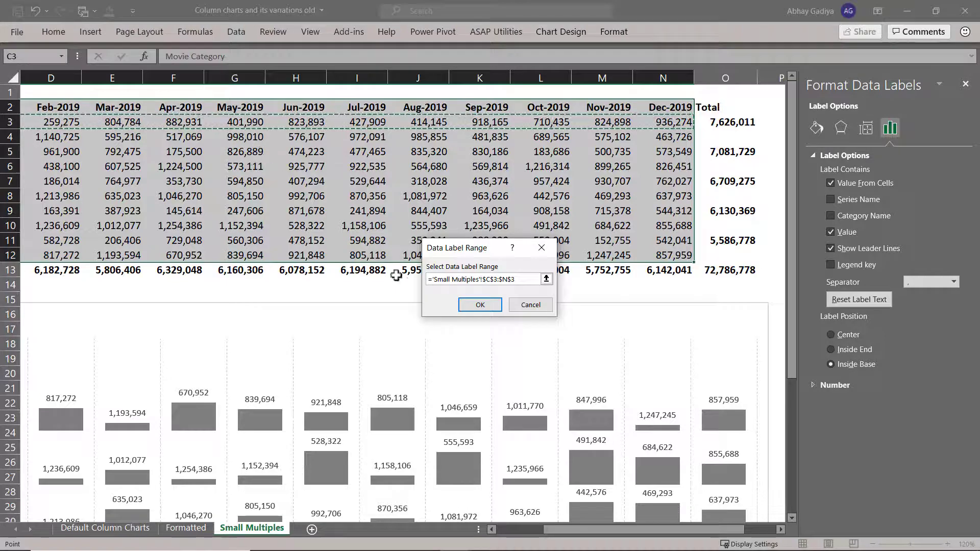
click(480, 305)
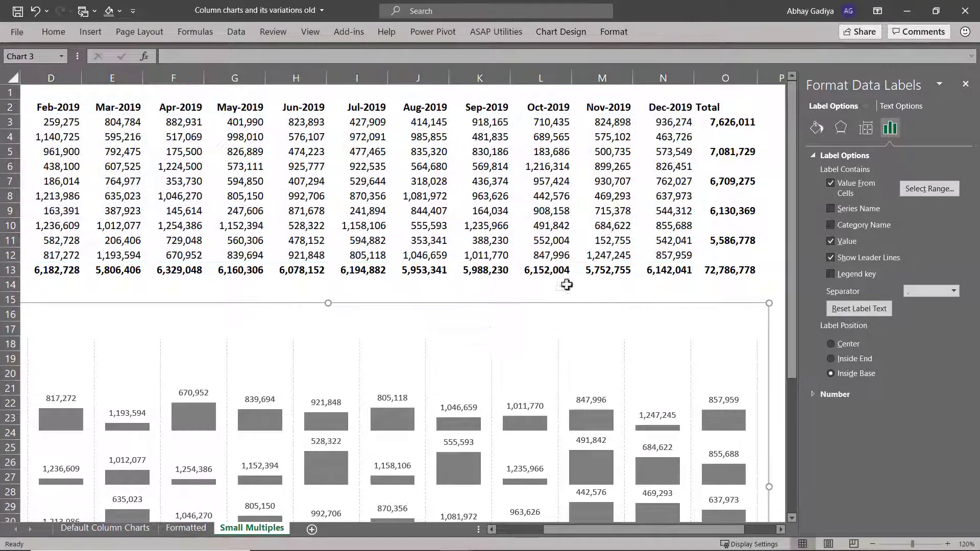
click(828, 243)
scroll(460, 365, down, 5)
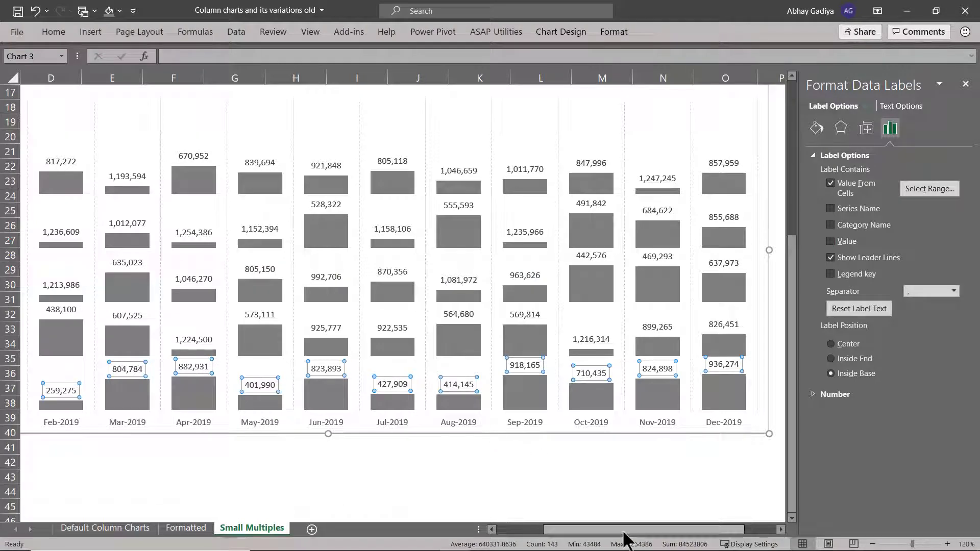
Make the hidden-series data labels above the Suspense columns show the cell values from C5:N5 instead of the series value
drag(623, 535, 592, 537)
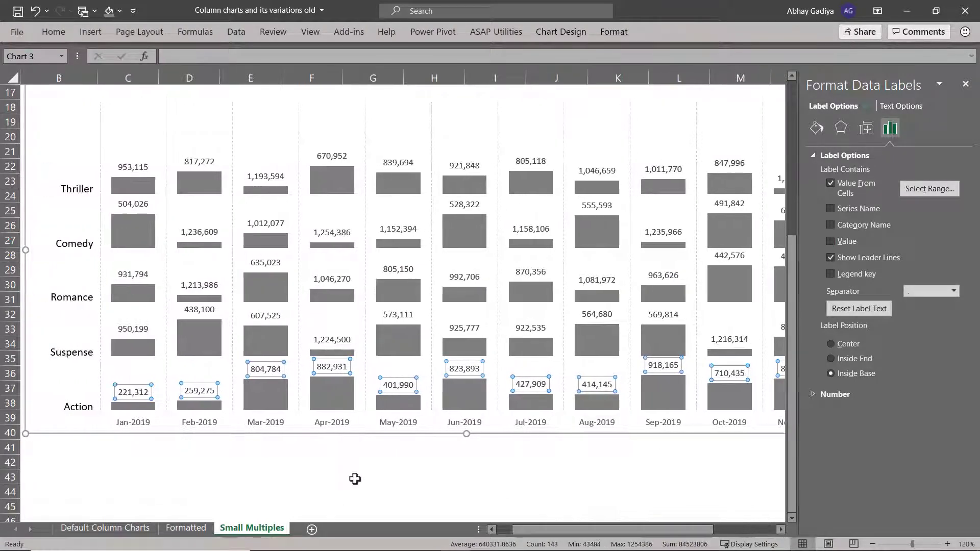
click(132, 328)
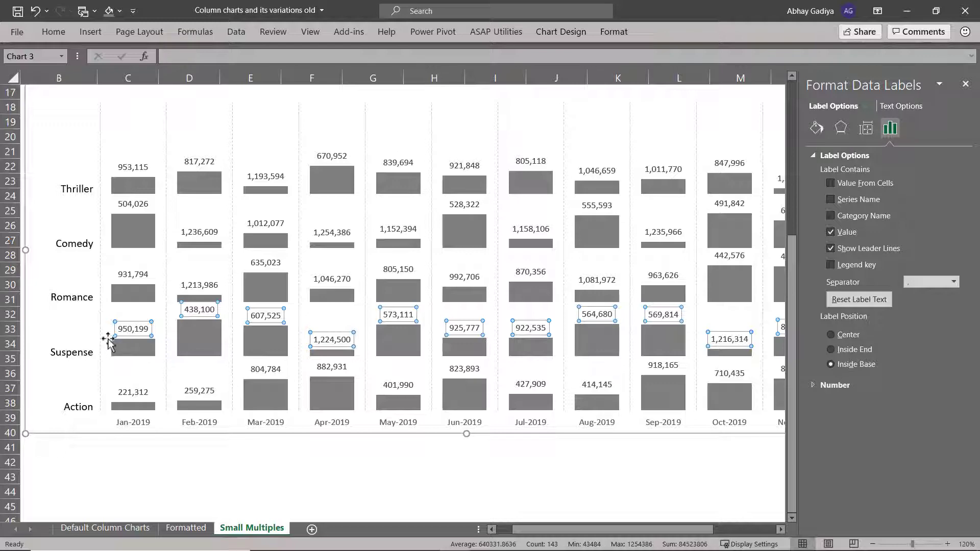
click(830, 183)
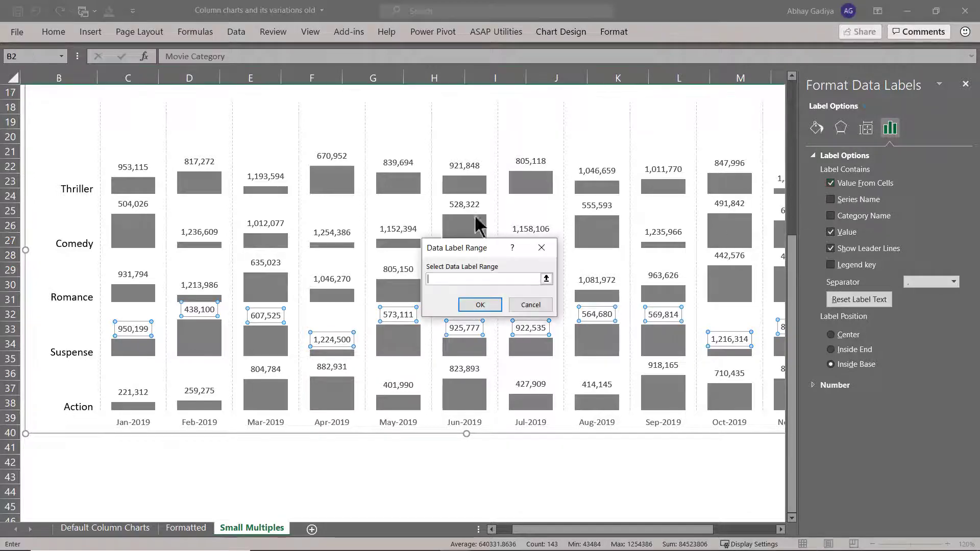
scroll(172, 247, up, 5)
click(132, 145)
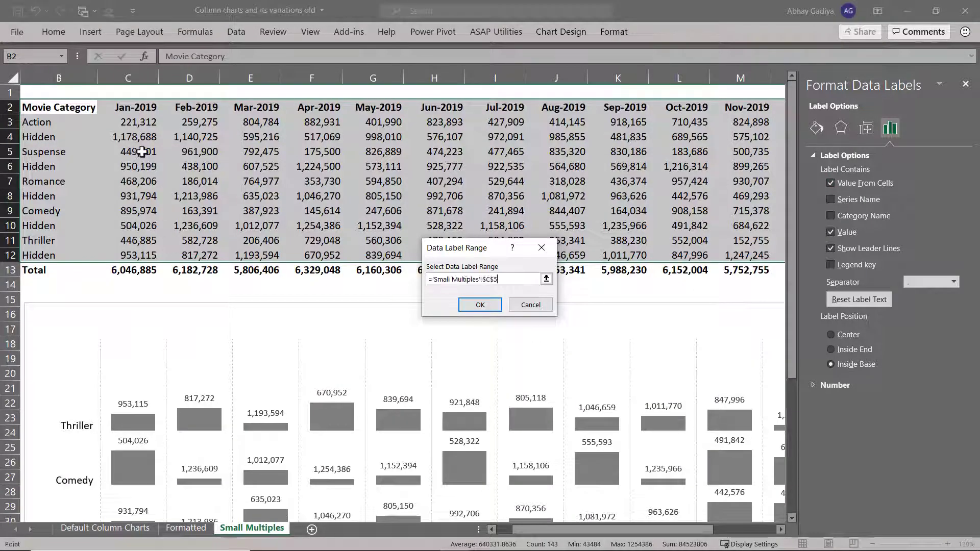
key(ctrl+shift+Right)
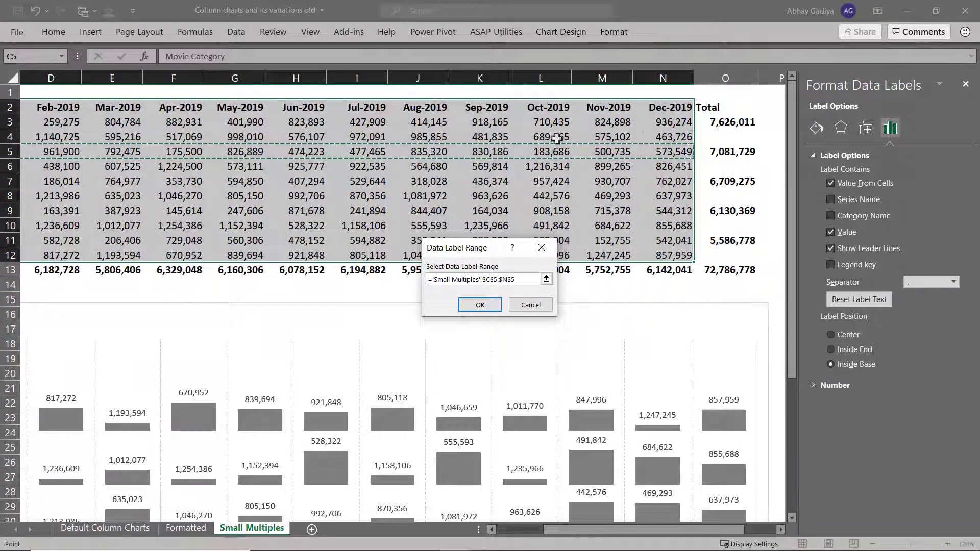
click(479, 304)
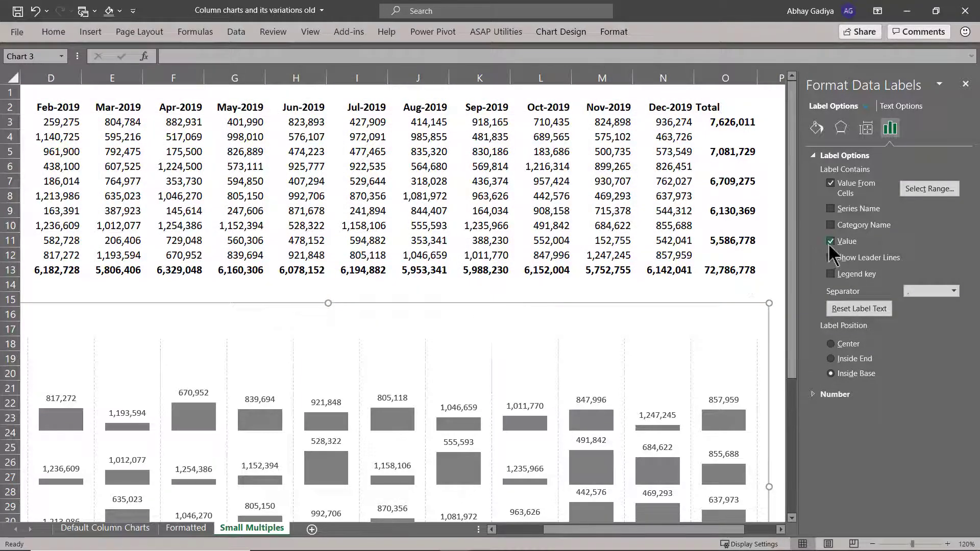
scroll(250, 335, down, 4)
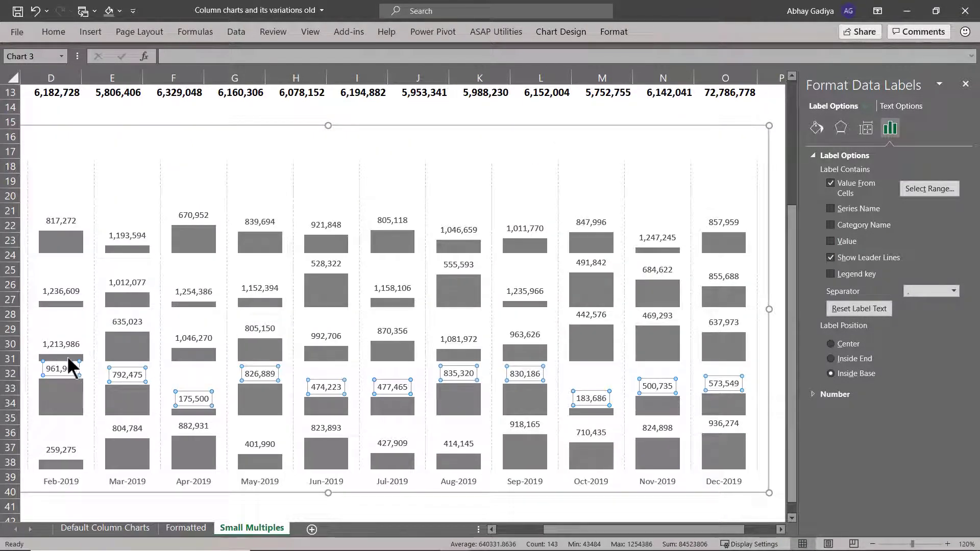
drag(567, 530, 536, 536)
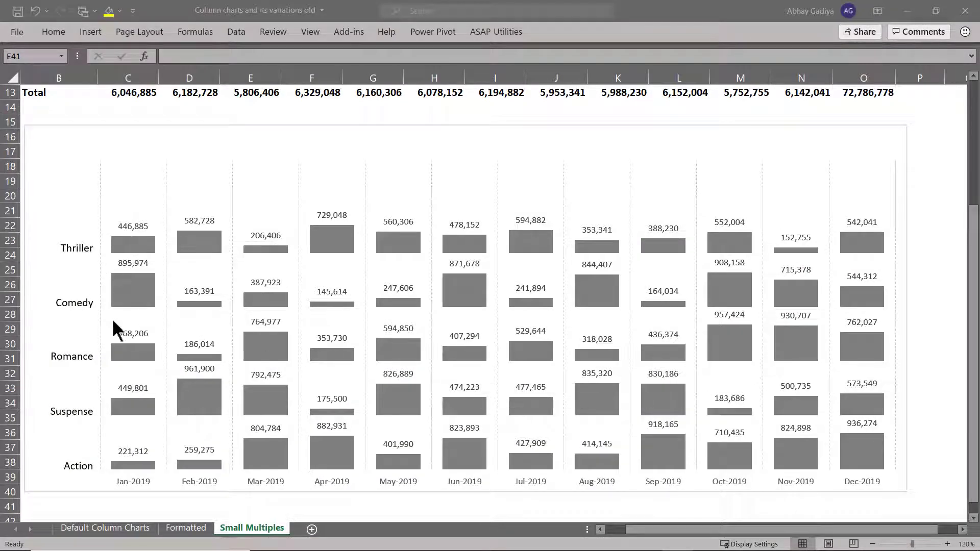
Apply the custom number format #," K" to the table figures in C3:O13
mouse_move(124, 344)
scroll(159, 332, up, 2)
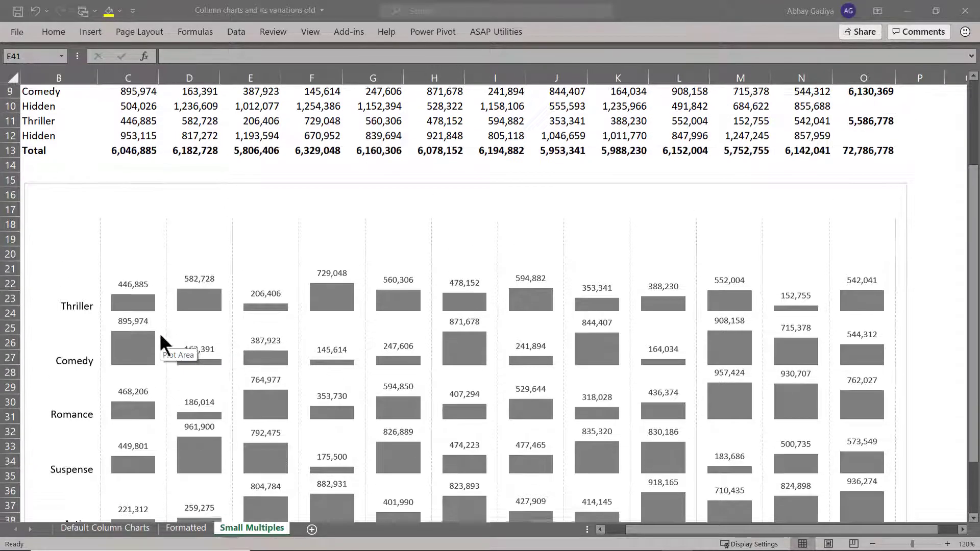
click(138, 287)
scroll(172, 270, up, 3)
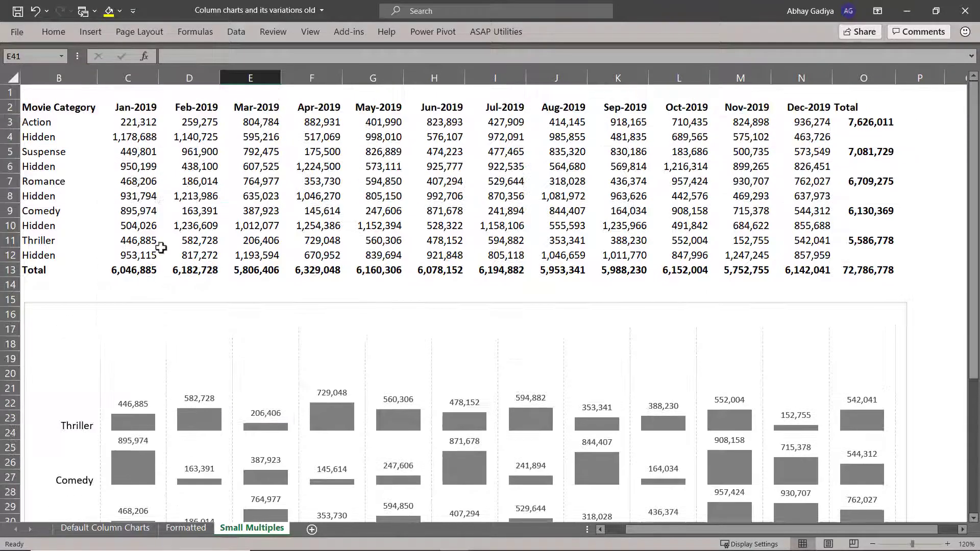
drag(135, 122, 839, 272)
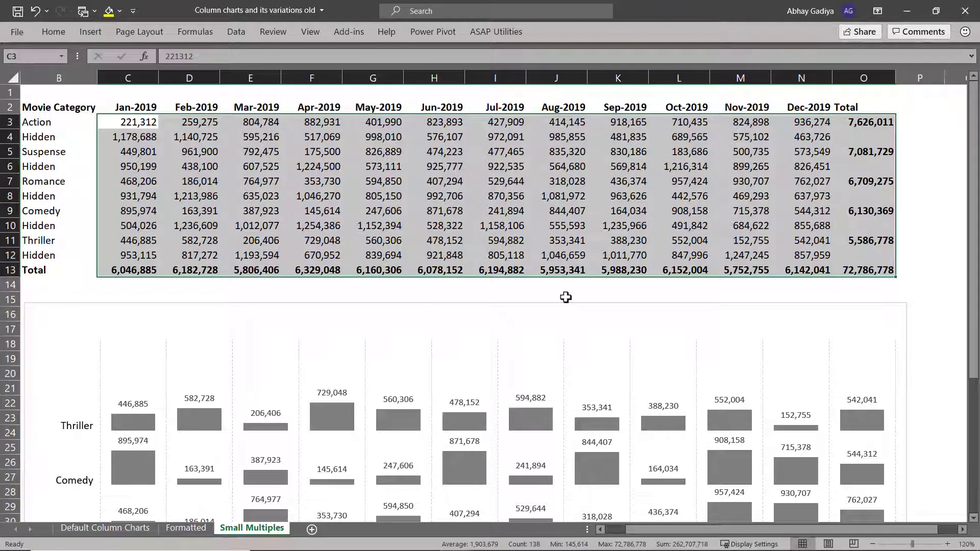
key(ctrl+1)
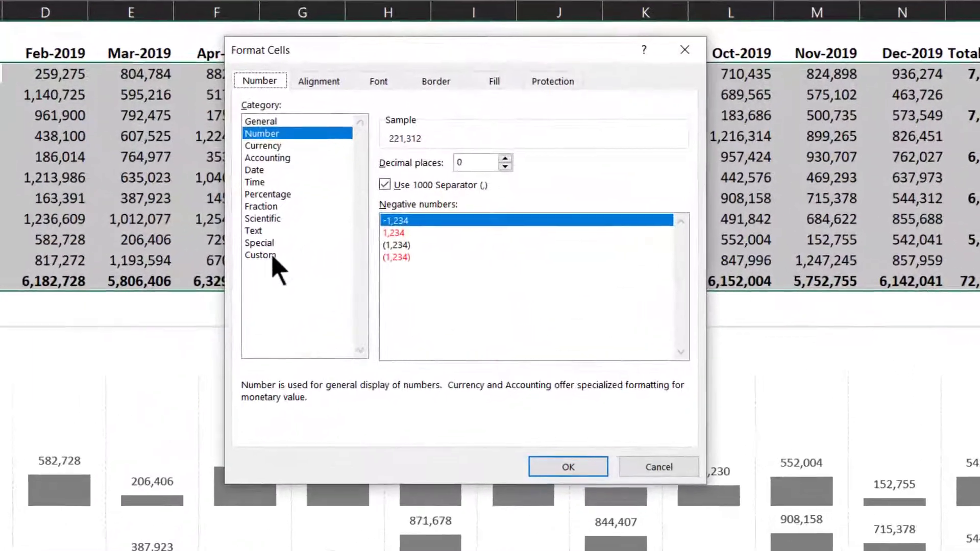
click(359, 252)
drag(420, 172, 334, 175)
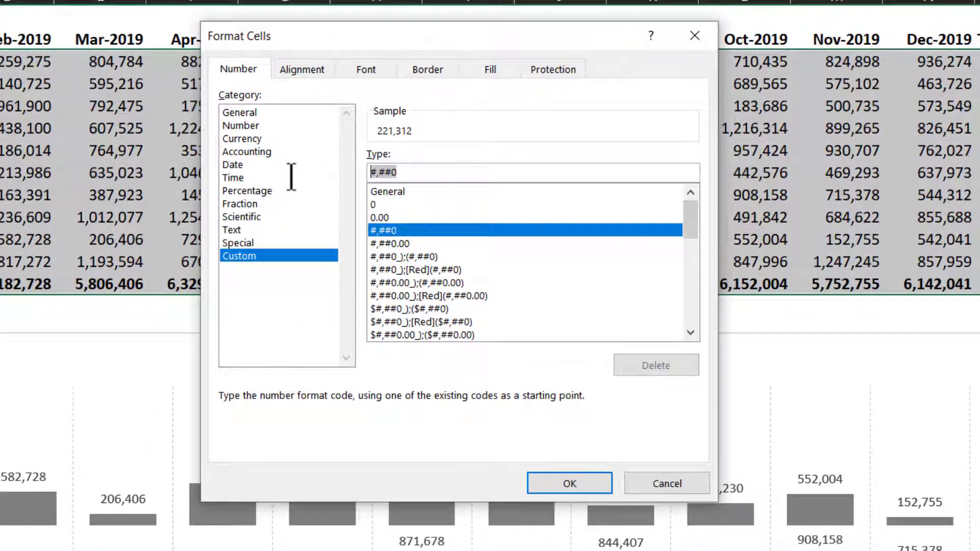
text(#)
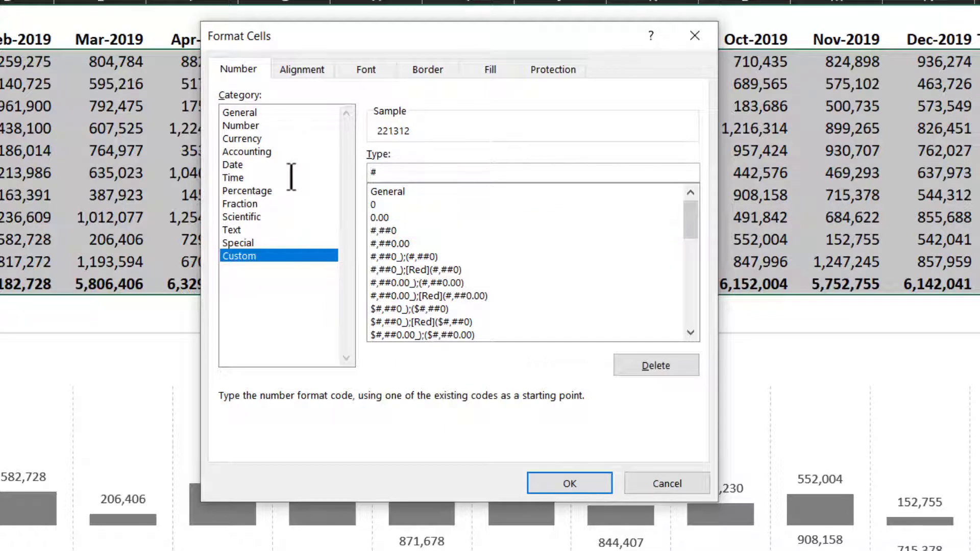
text(, " K)
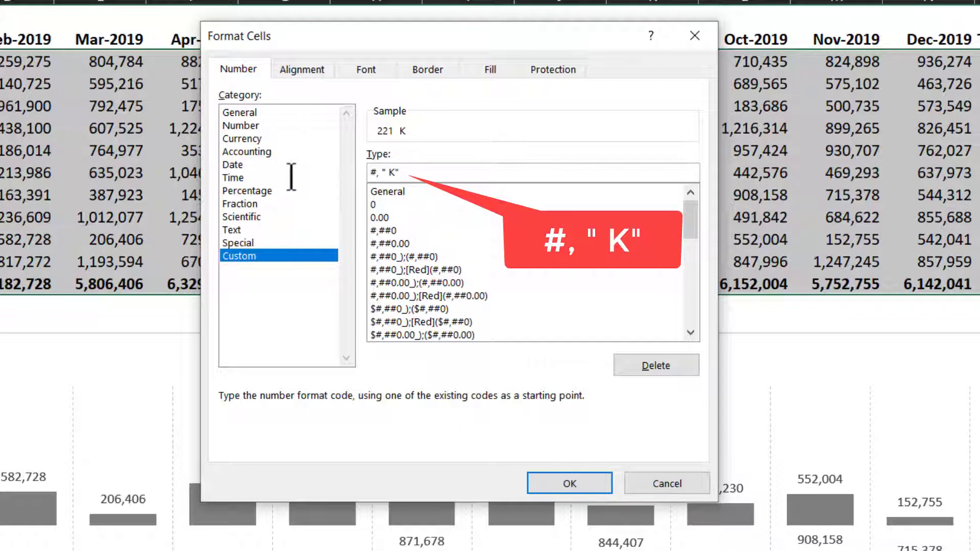
click(386, 172)
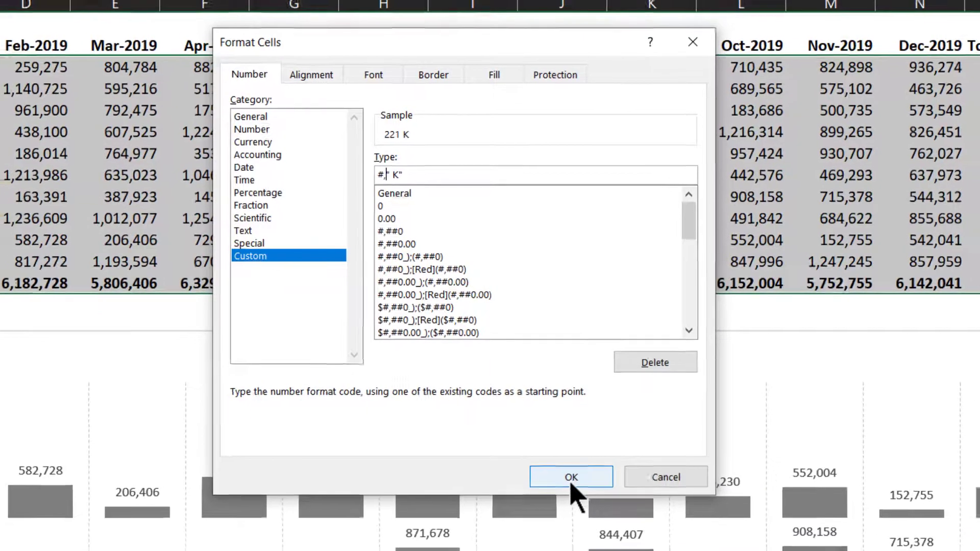
click(571, 484)
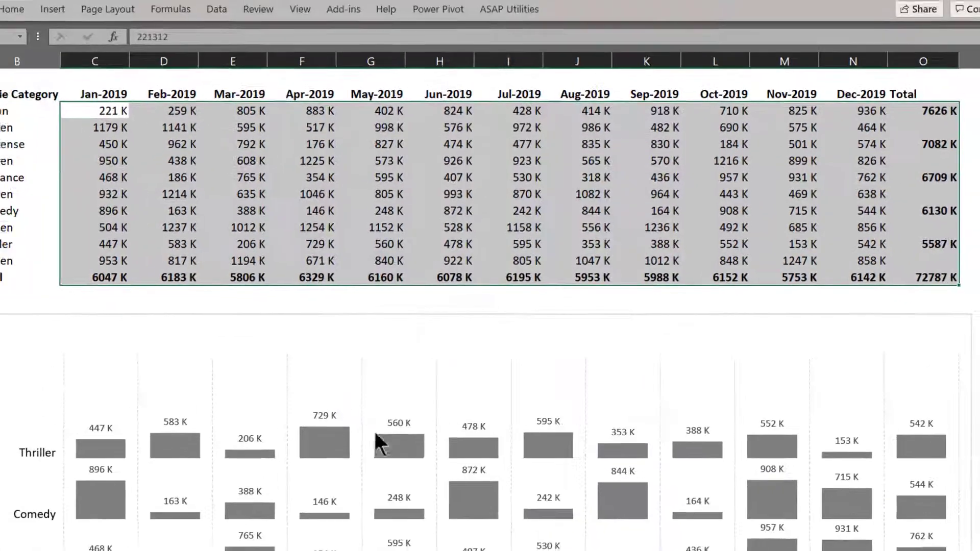
Fill only the Jan-2019 column of the Comedy series with the standard blue colour
scroll(219, 415, down, 2)
scroll(218, 408, down, 3)
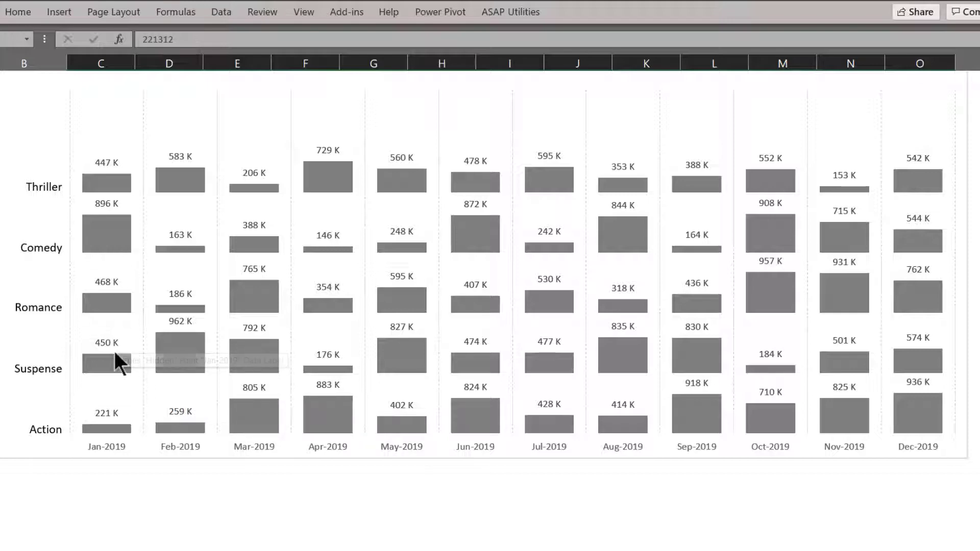
mouse_move(121, 378)
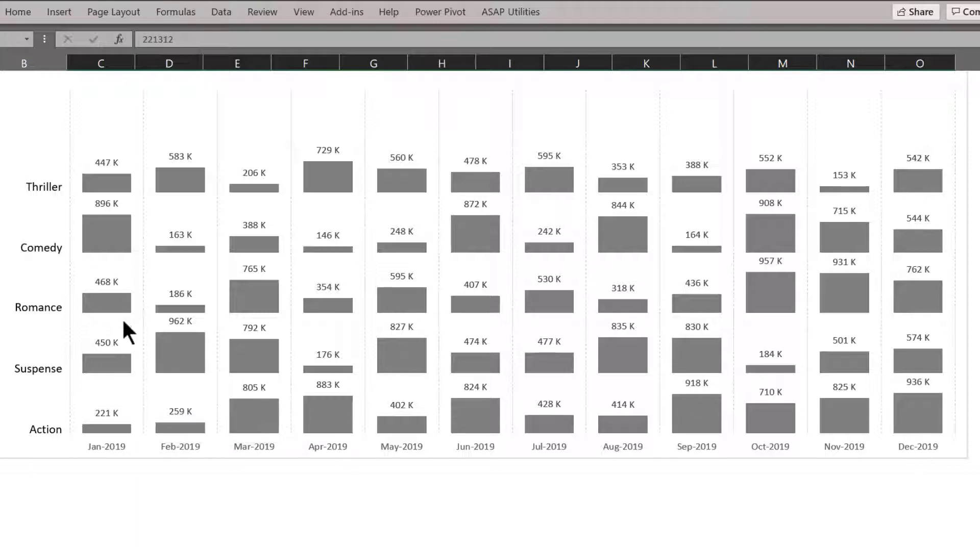
click(122, 248)
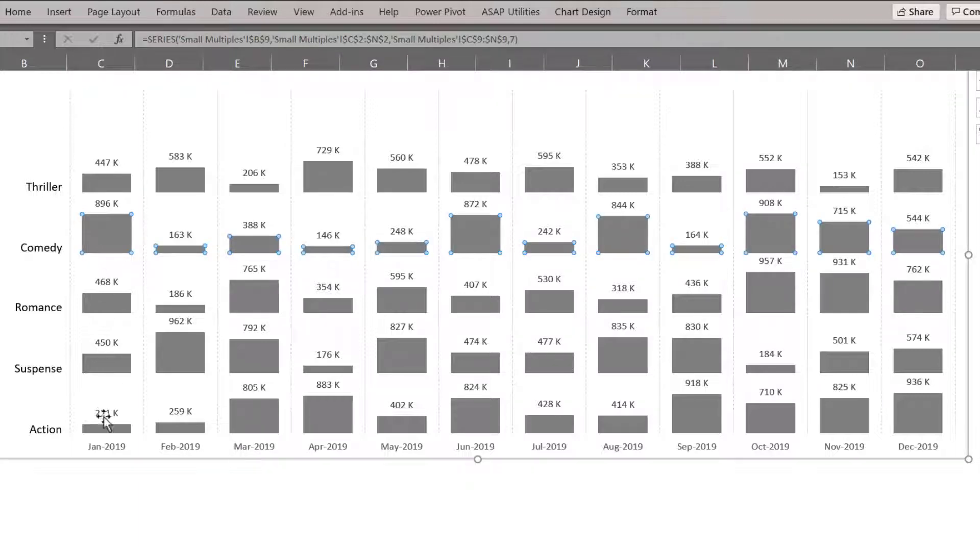
mouse_move(108, 232)
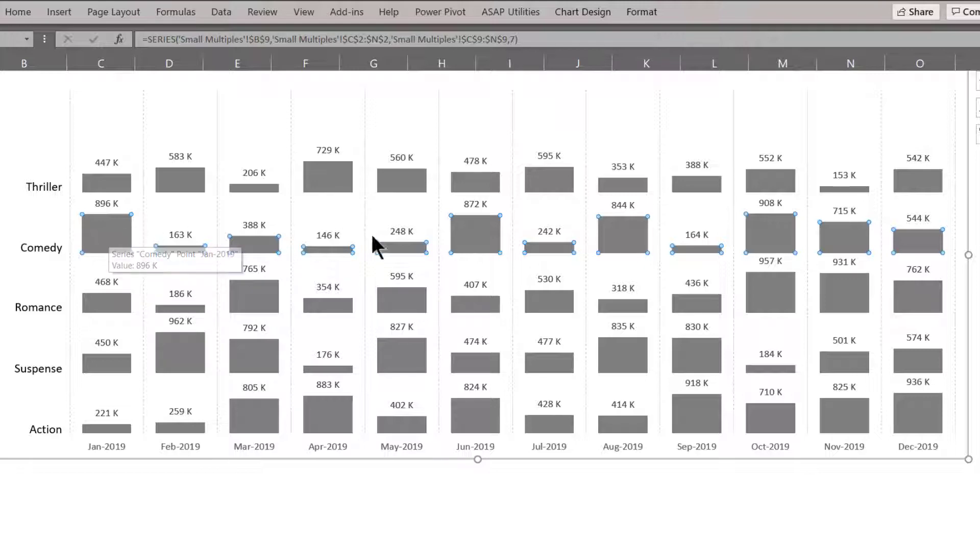
click(103, 235)
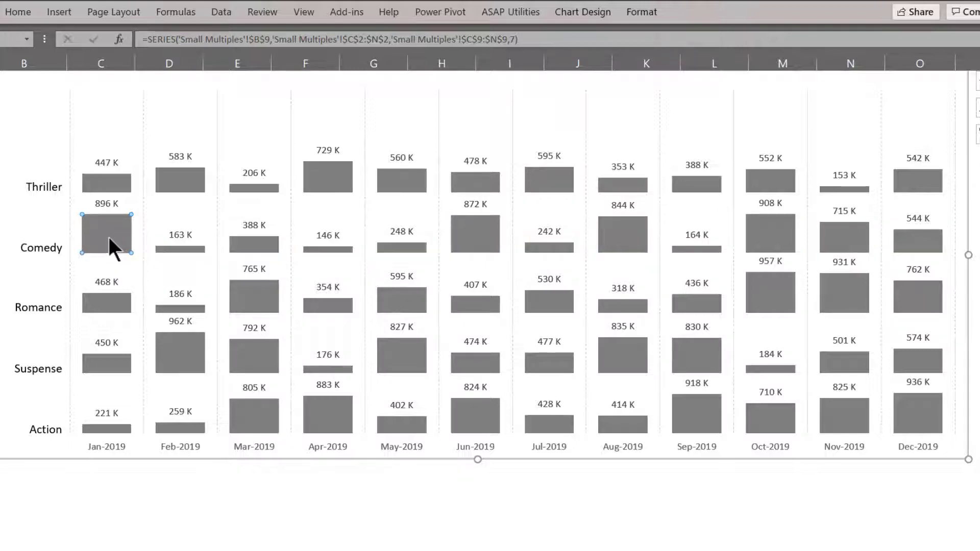
right_click(109, 238)
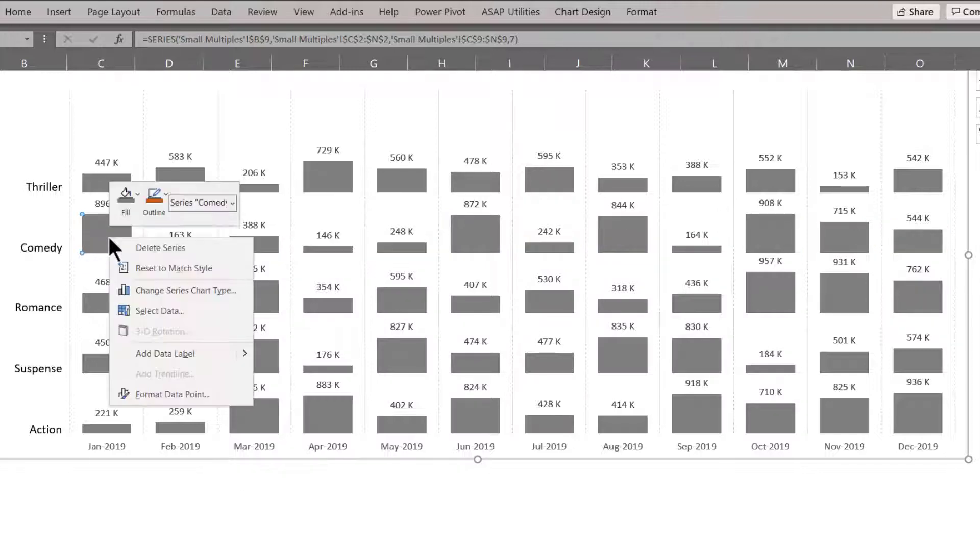
click(122, 209)
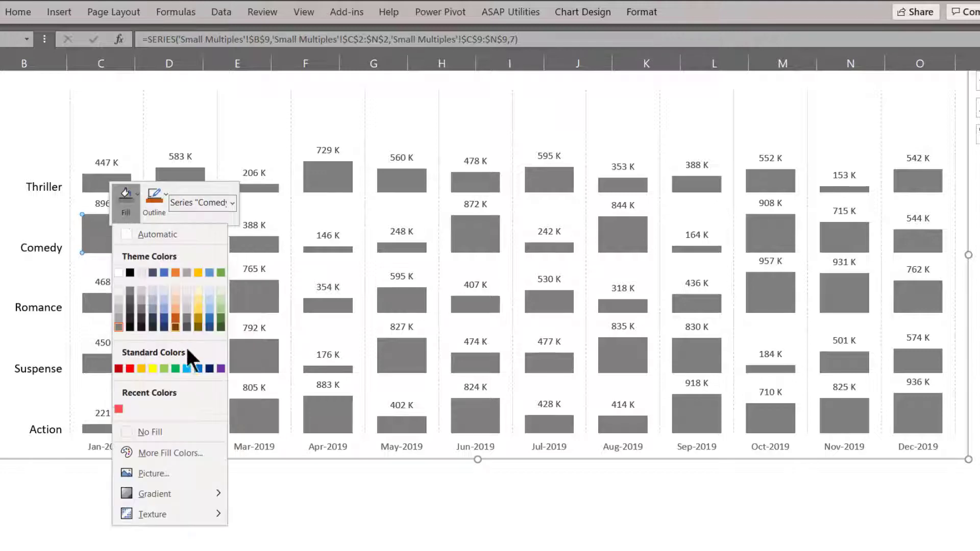
click(198, 368)
click(131, 265)
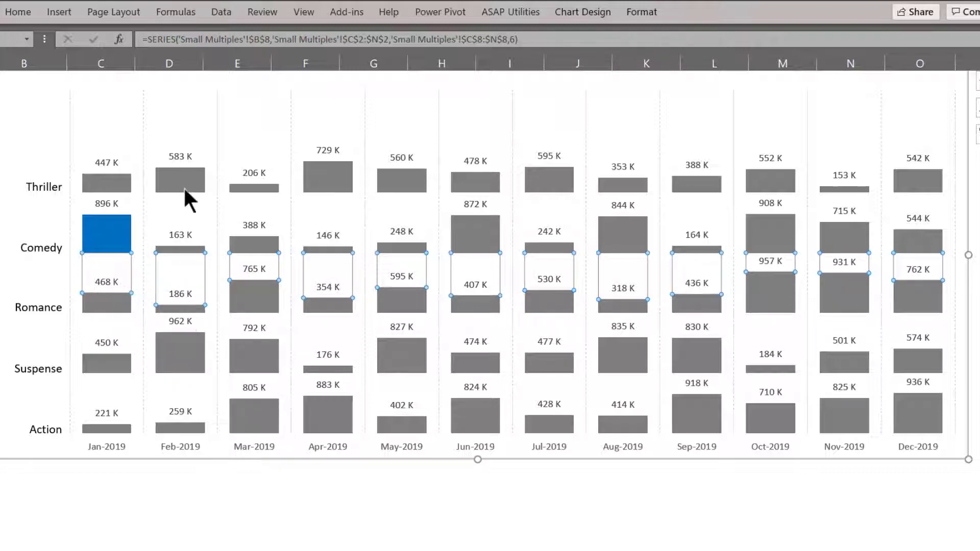
Fill only the Feb-2019 column of the Suspense series with the dark orange theme colour
mouse_move(179, 358)
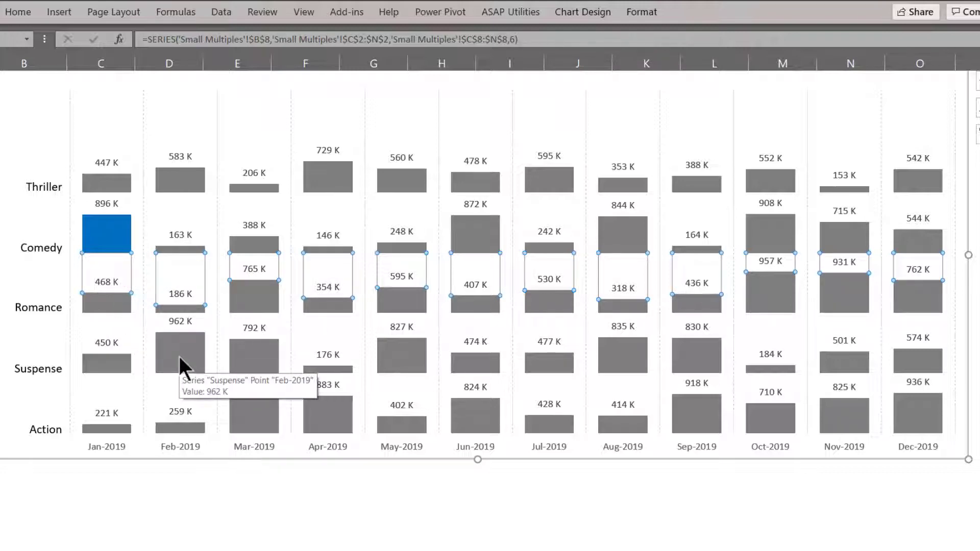
click(179, 354)
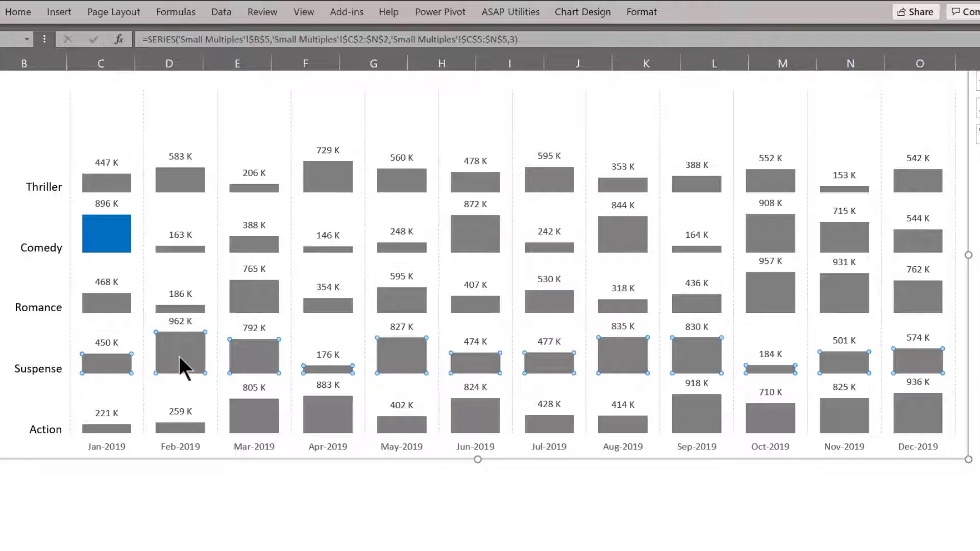
click(179, 354)
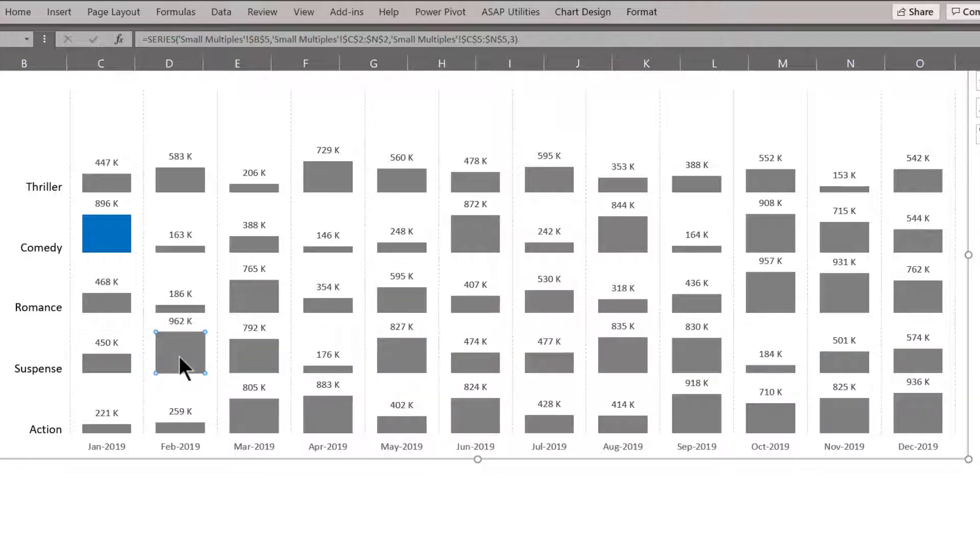
right_click(178, 354)
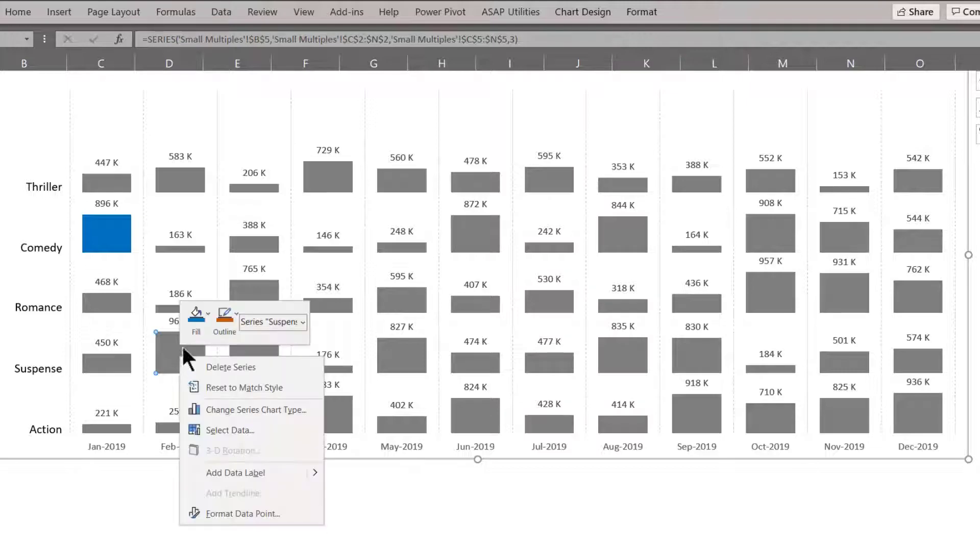
click(192, 325)
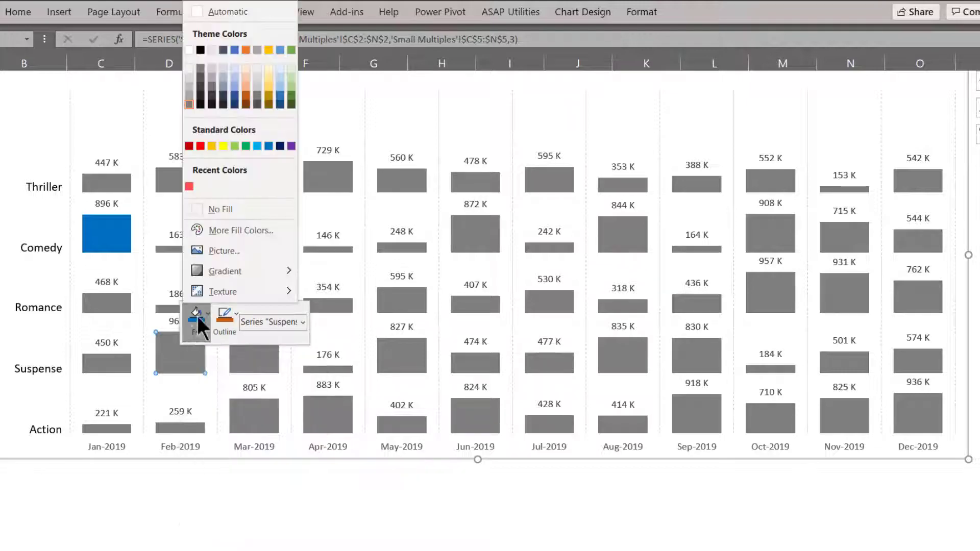
click(243, 95)
Fill the highest column of each month from Mar-2019 to Dec-2019 with standard blue, starting with Action in Mar-2019
click(278, 379)
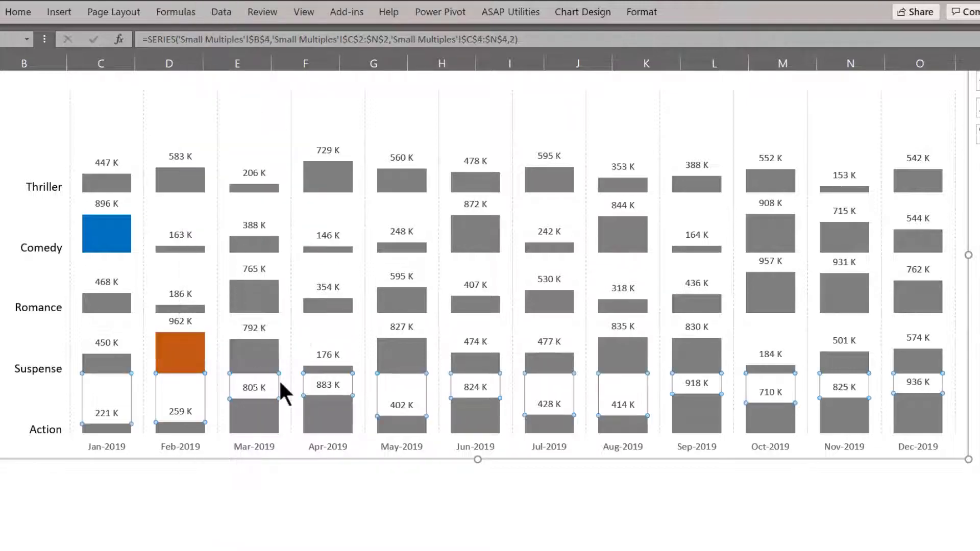
click(258, 416)
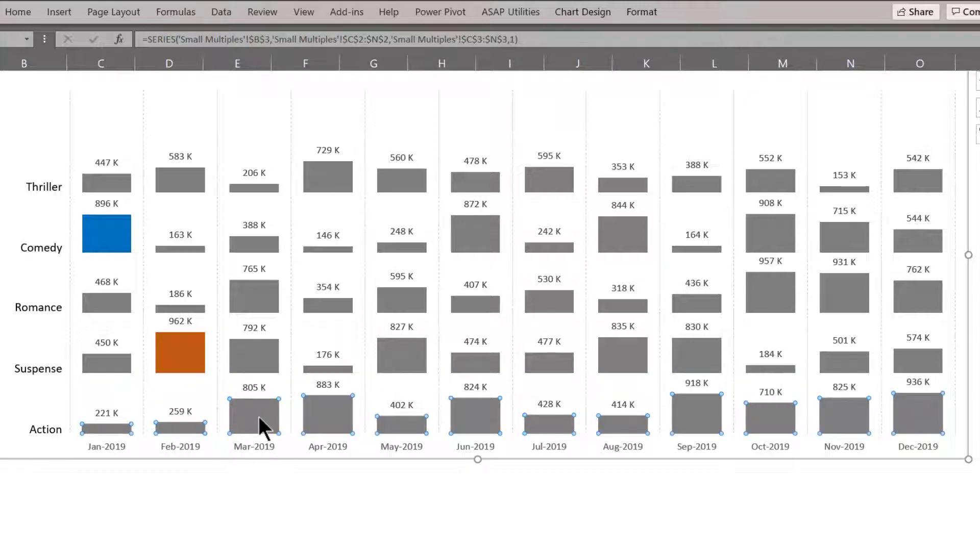
click(258, 416)
right_click(258, 417)
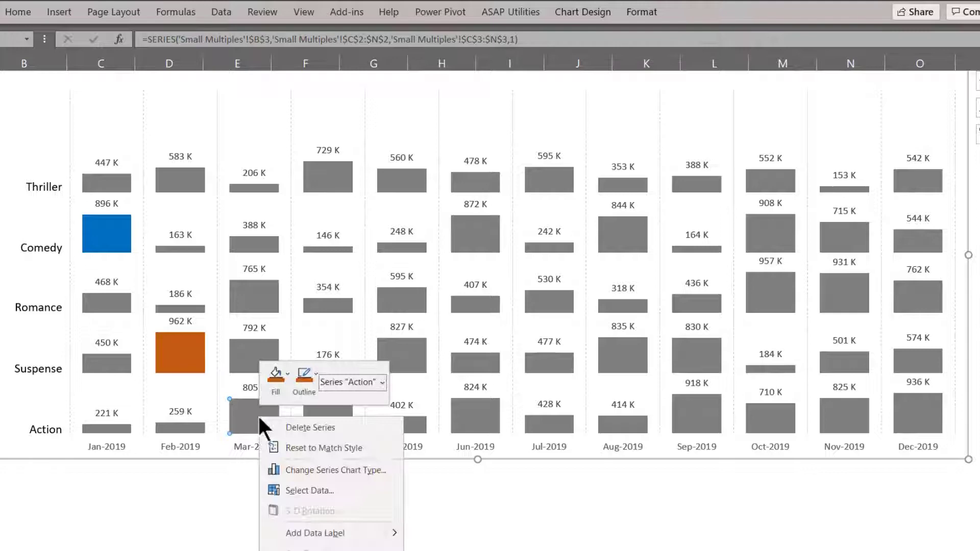
click(271, 389)
click(348, 205)
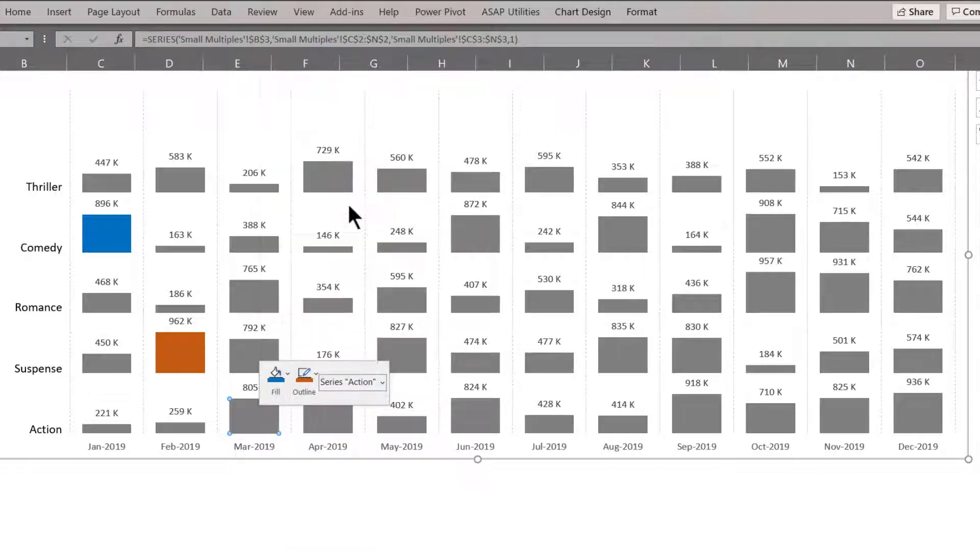
click(324, 415)
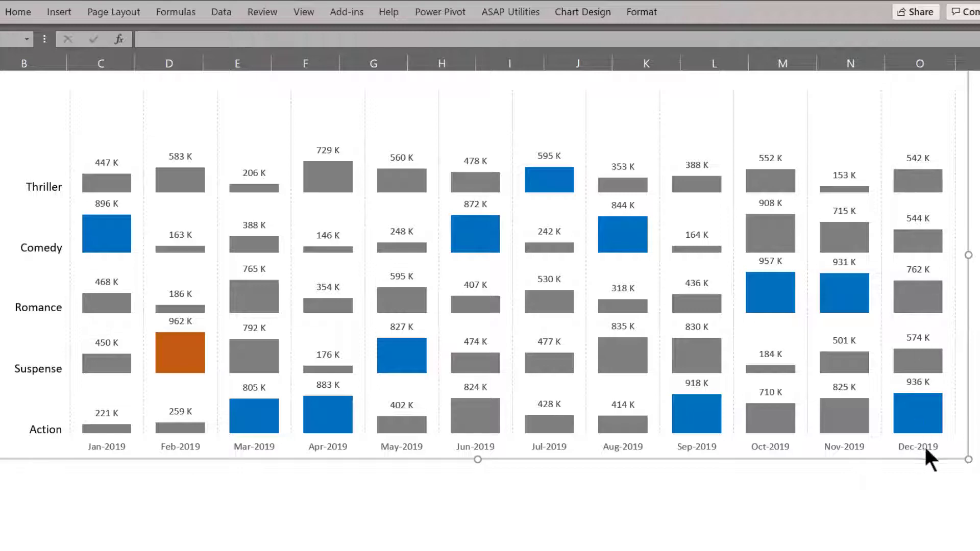
Draw a rectangle shape about 3.79" high and 0.76" wide covering all the Dec-2019 columns and their month label
click(64, 13)
click(156, 33)
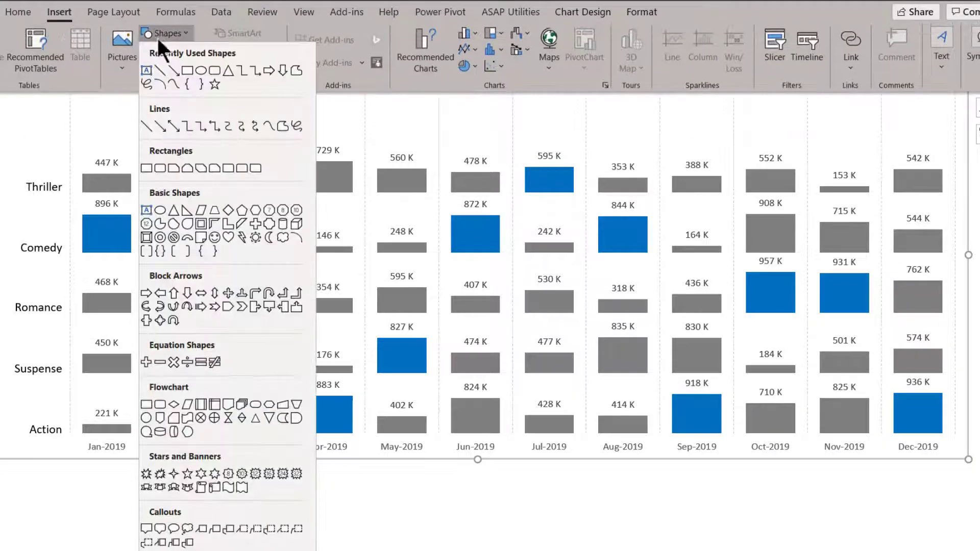
click(187, 70)
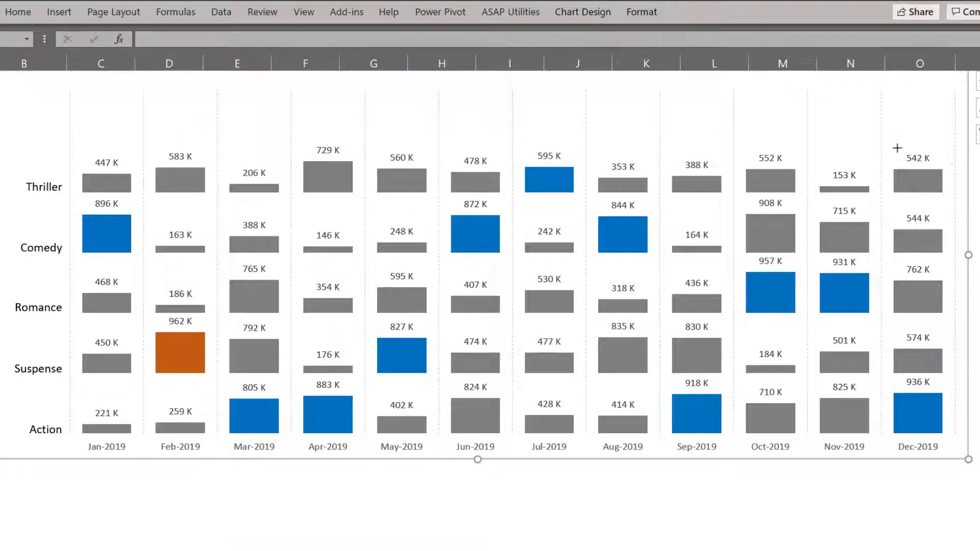
mouse_move(889, 144)
mouse_down()
mouse_move(914, 343)
mouse_move(961, 462)
mouse_move(952, 454)
mouse_up()
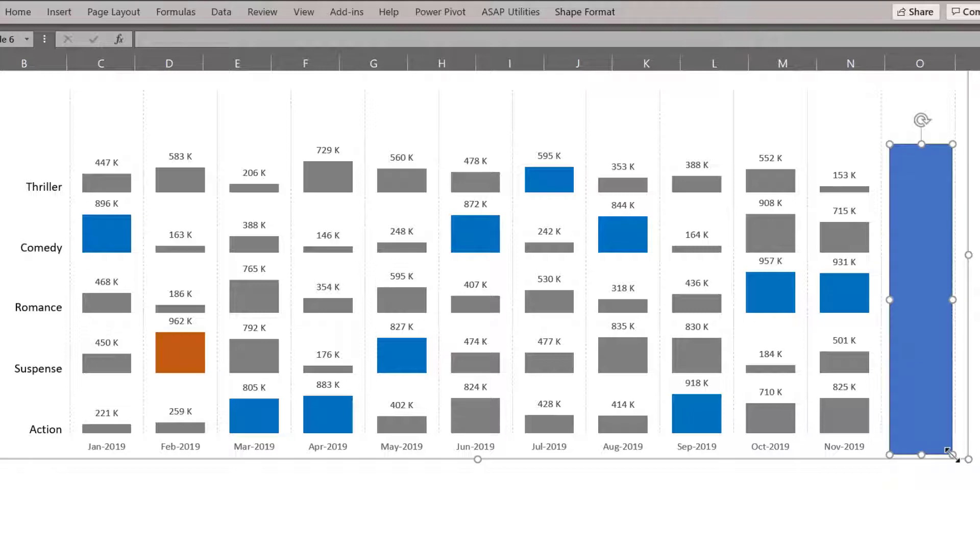
Give the Dec-2019 rectangle a dark orange dashed outline and no fill
click(599, 16)
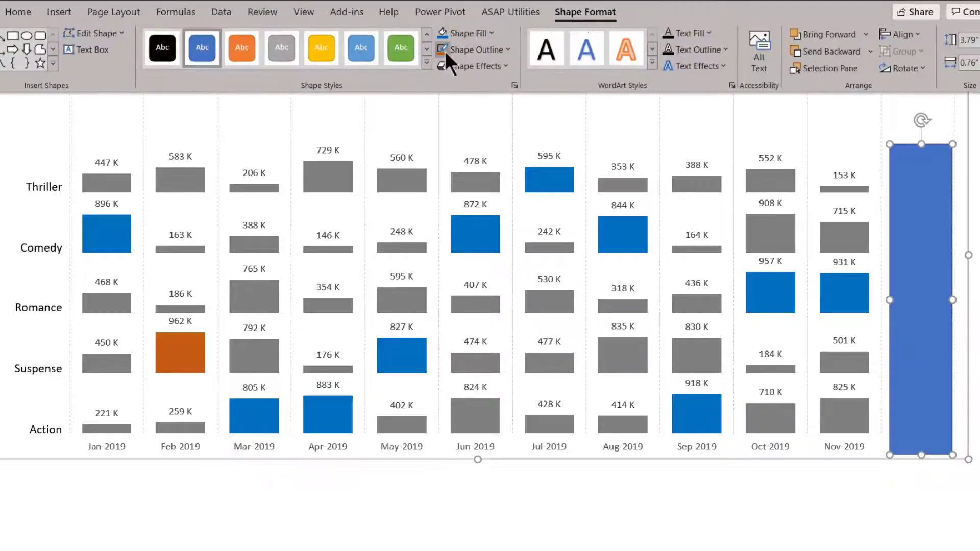
click(462, 49)
click(499, 151)
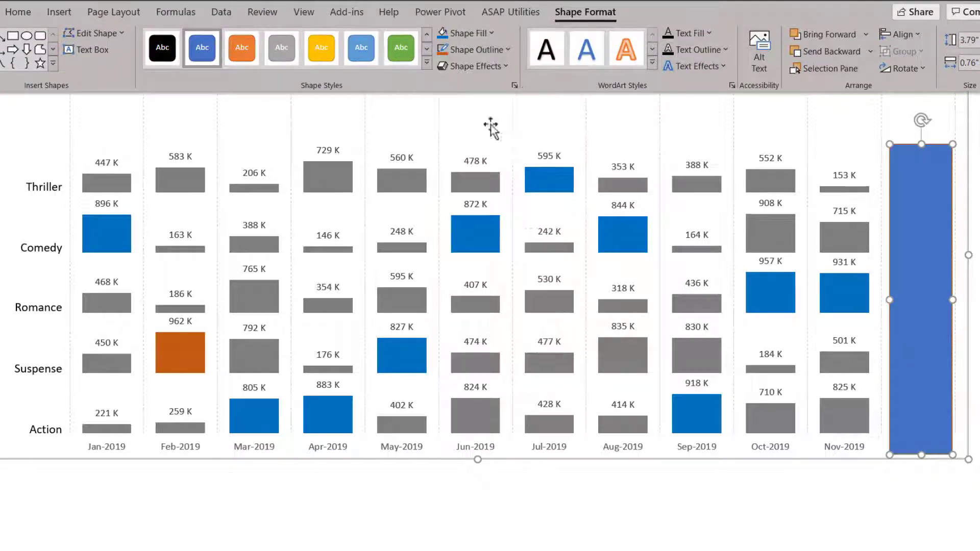
click(479, 50)
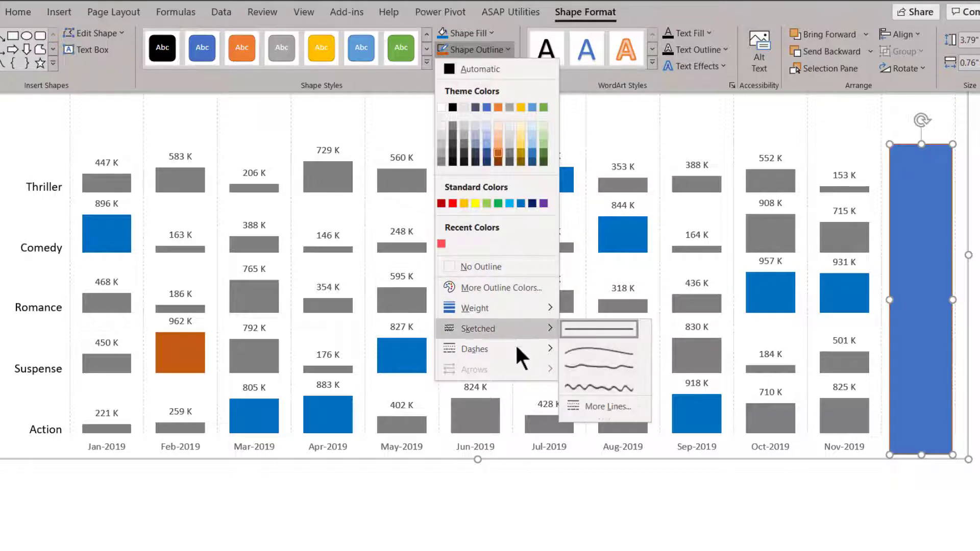
mouse_move(518, 342)
click(576, 380)
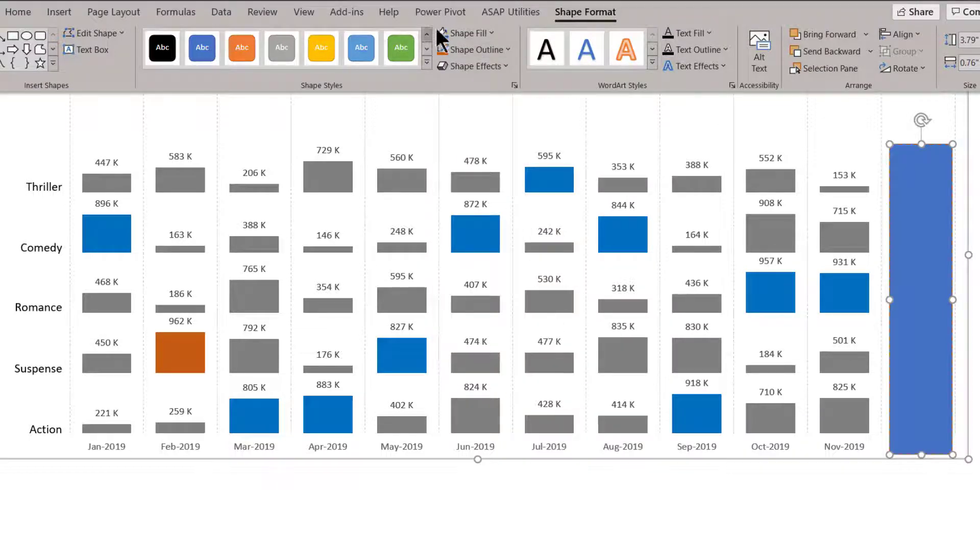
click(466, 32)
click(464, 250)
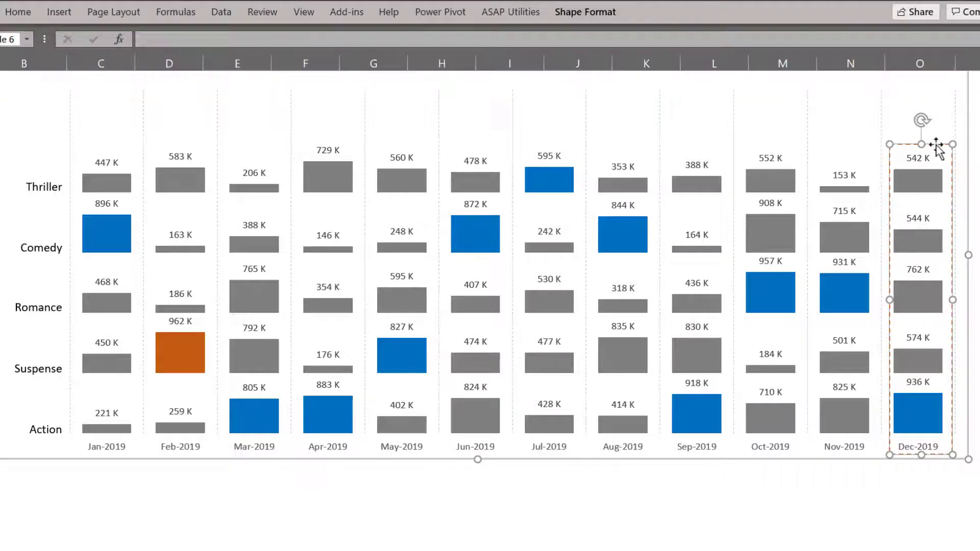
Shift the dashed rectangle slightly left so it is centred around the Dec-2019 columns
key(Tab)
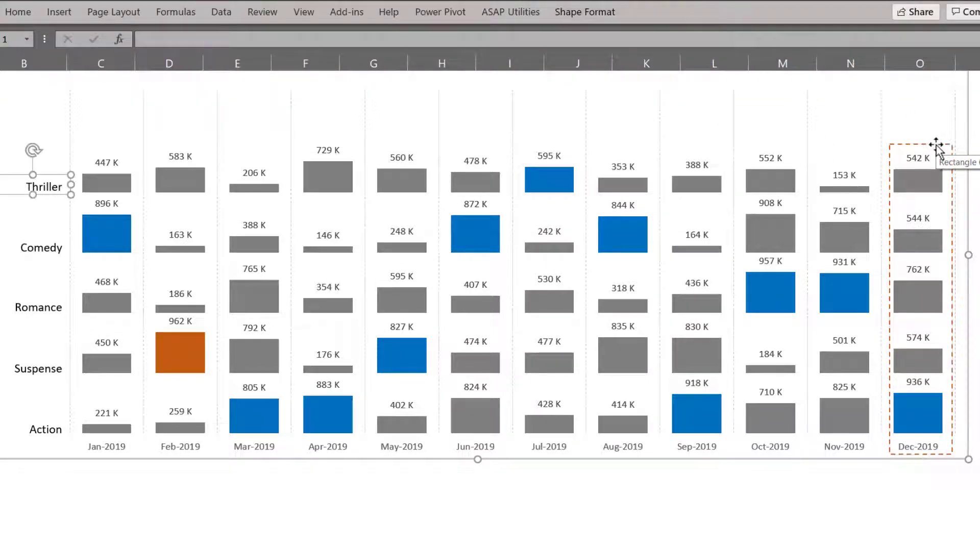
drag(936, 148, 932, 145)
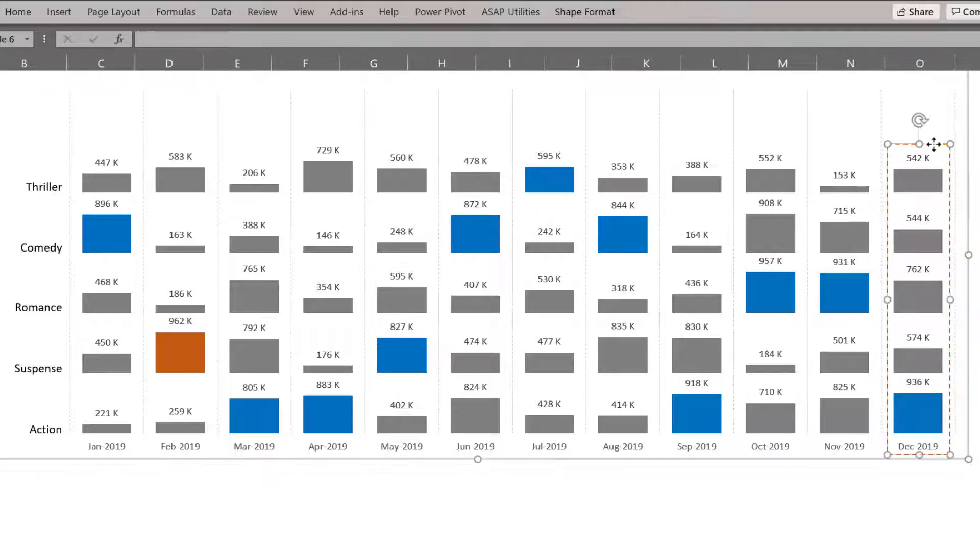
click(963, 154)
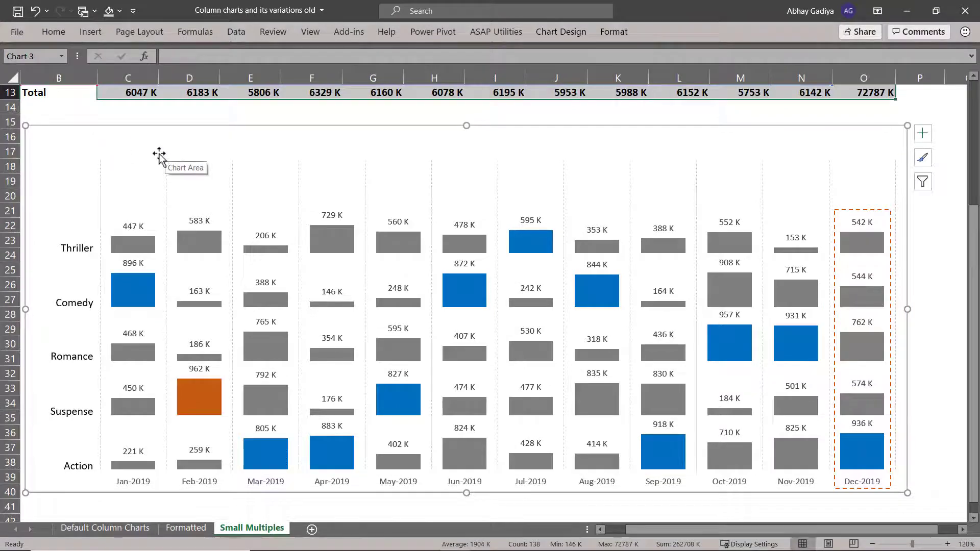
Copy the title text box from the Formatted sheet's chart onto the Small Multiples chart and widen it to the chart's width
click(204, 529)
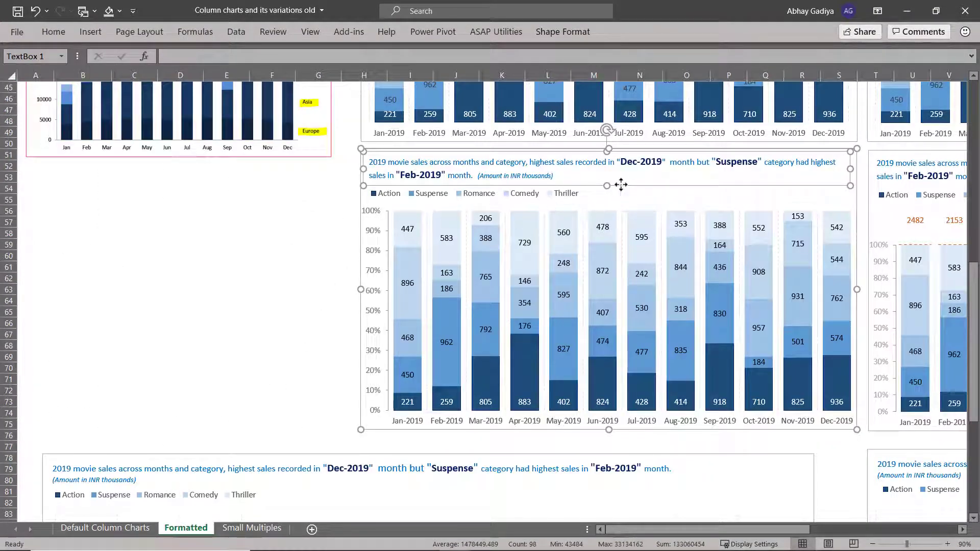
click(250, 528)
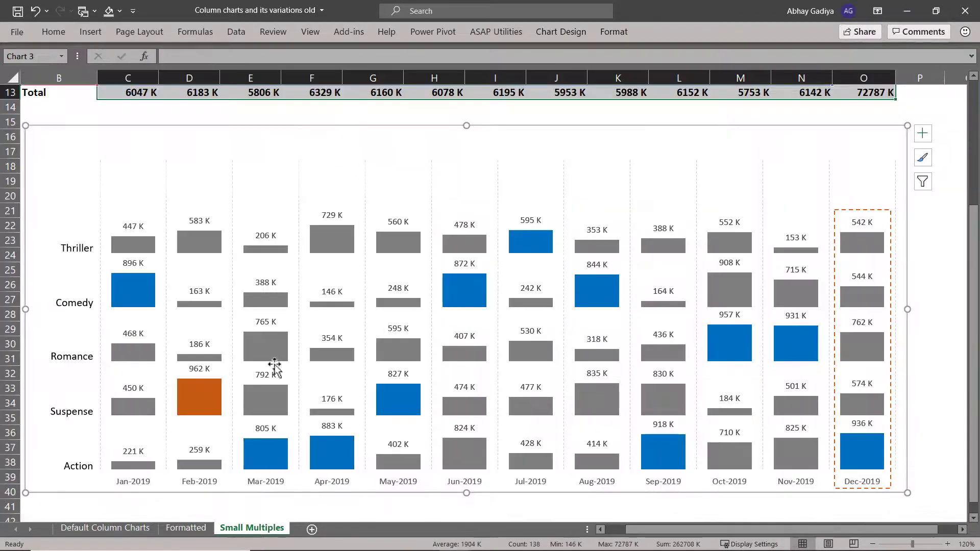
key(ctrl+v)
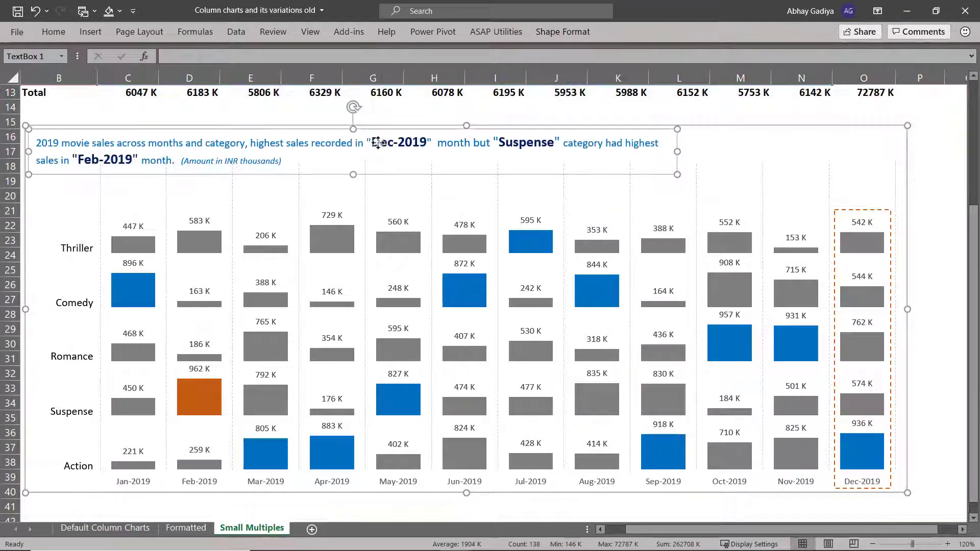
drag(685, 153, 897, 157)
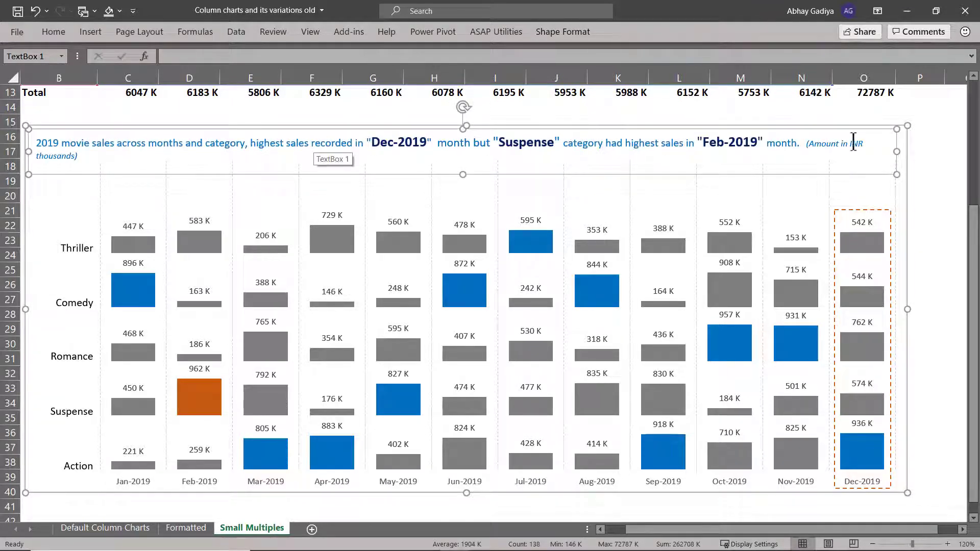
Put "(Amount in INR thousands)" on its own line below the title and colour it grey
click(807, 143)
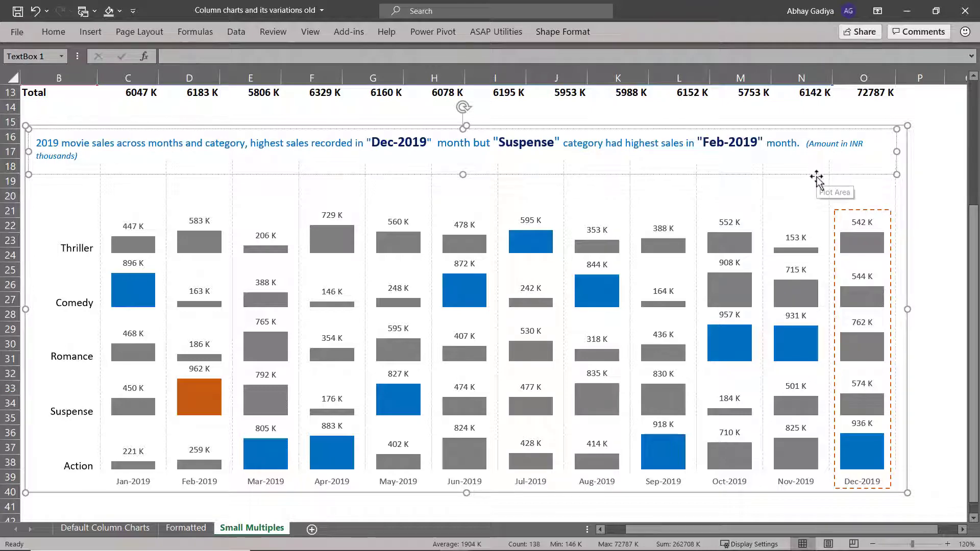
key(Return)
key(shift+End)
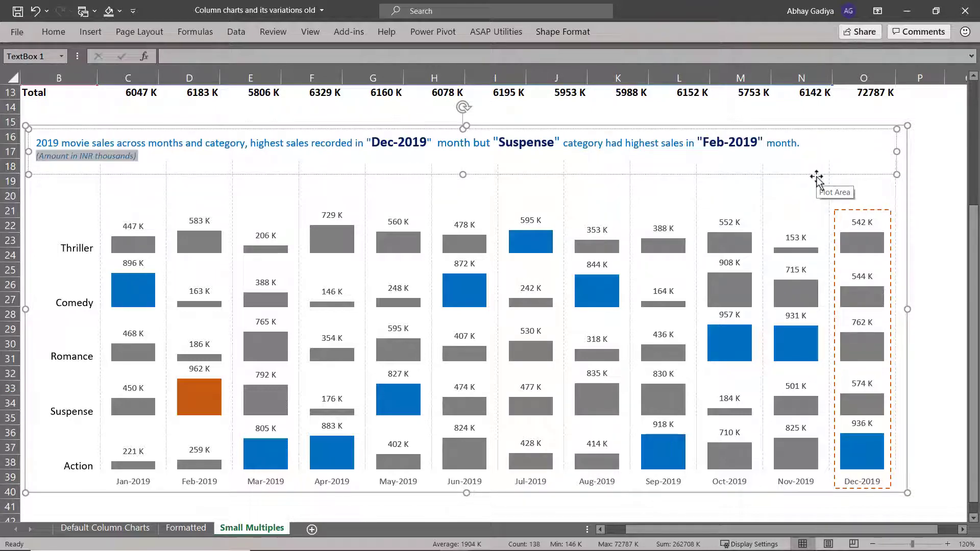
click(66, 29)
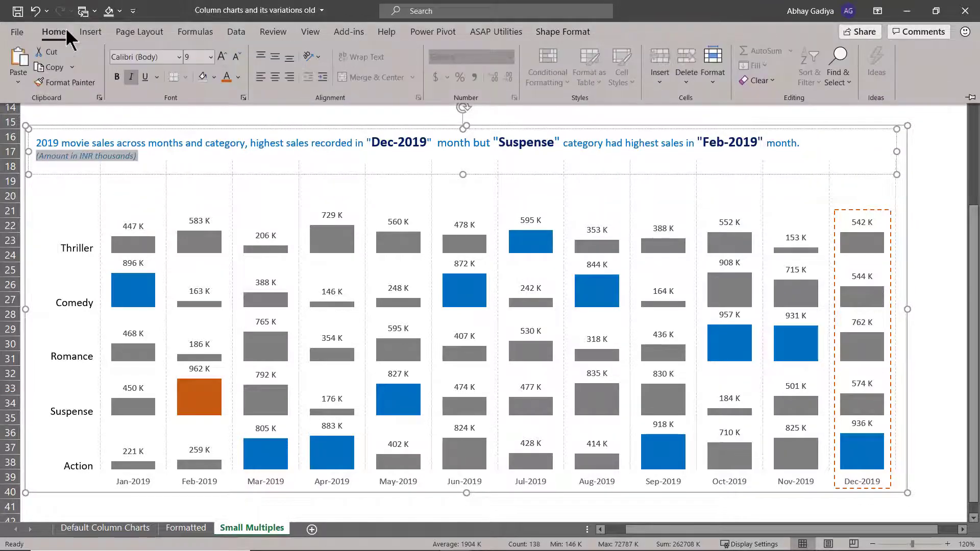
click(239, 76)
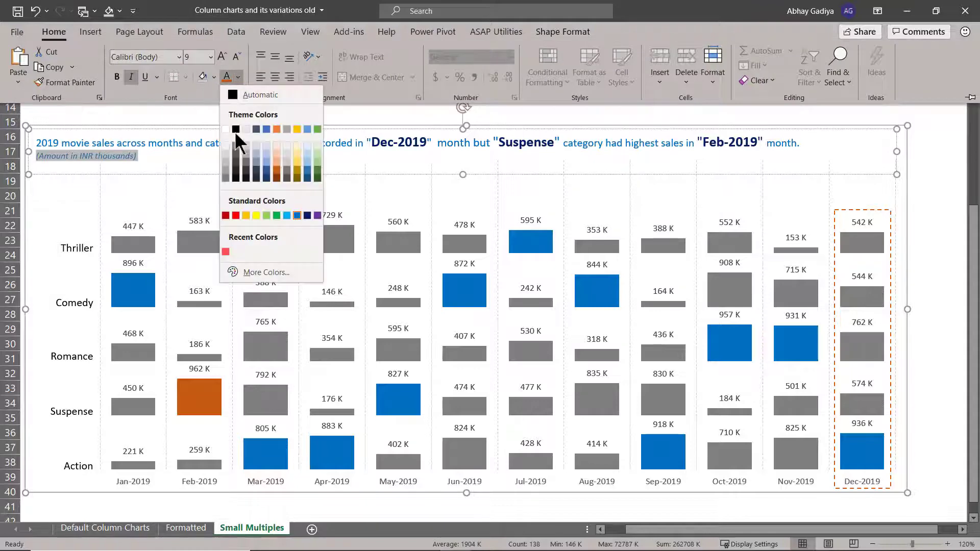
click(222, 177)
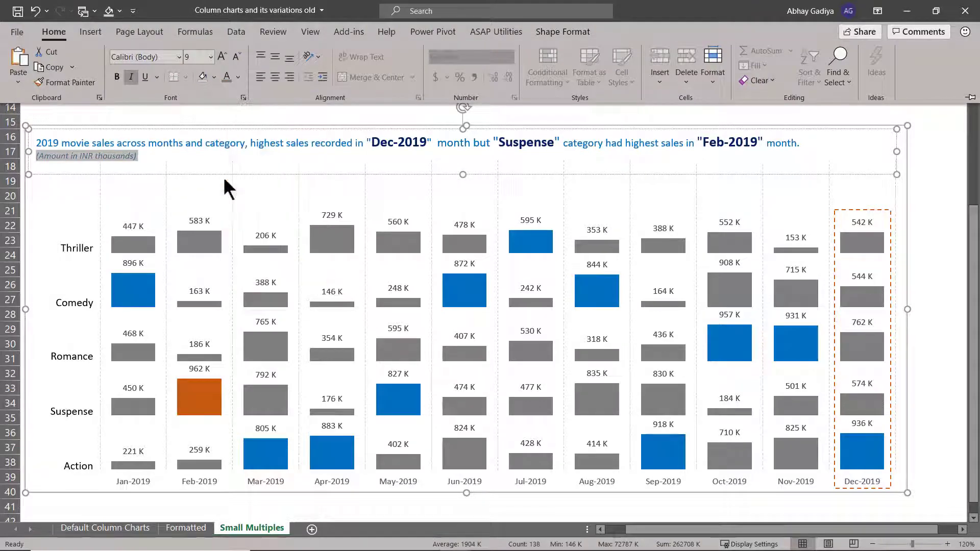
Colour the words Dec-2019, Suspense and Feb-2019 in the chart title dark orange
click(368, 140)
mouse_move(370, 142)
mouse_down()
mouse_move(426, 152)
mouse_move(427, 143)
mouse_move(371, 144)
mouse_up()
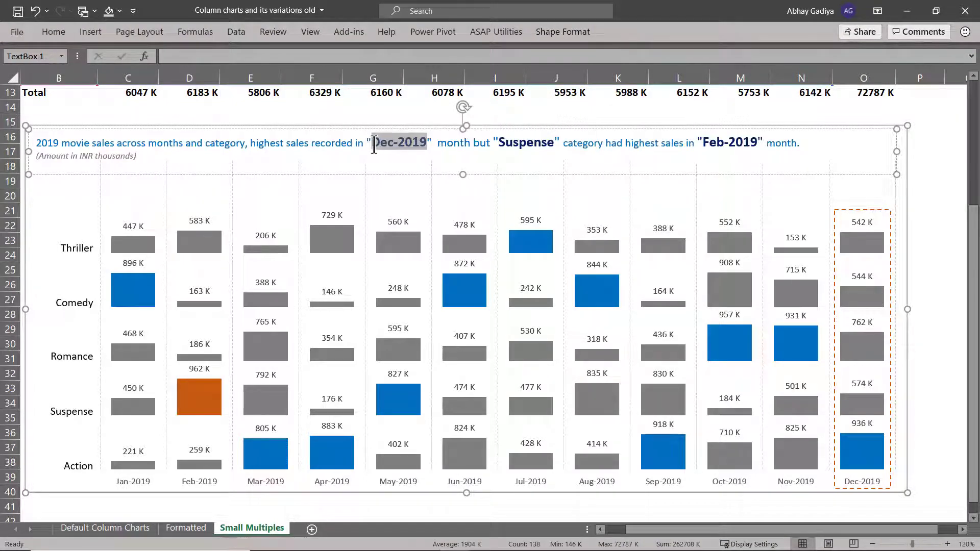
click(480, 125)
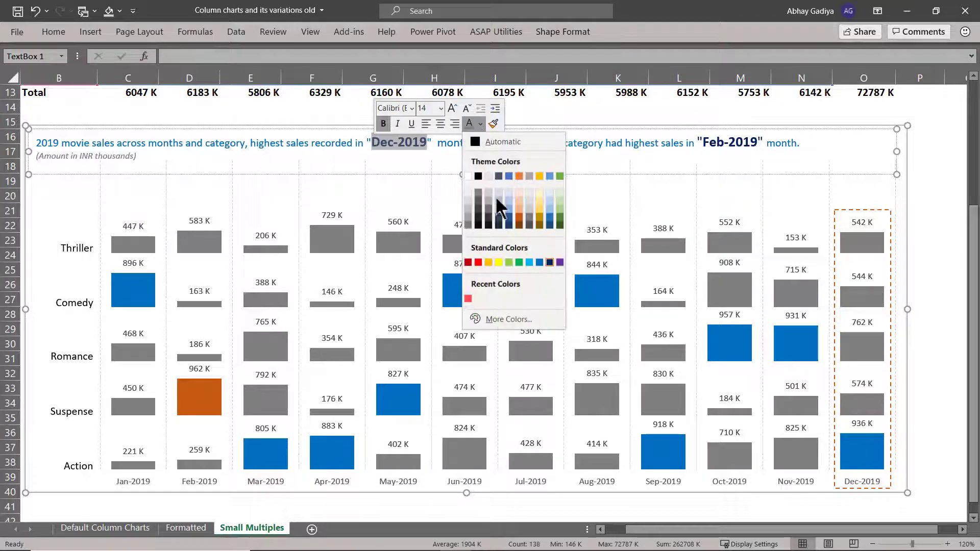
click(520, 222)
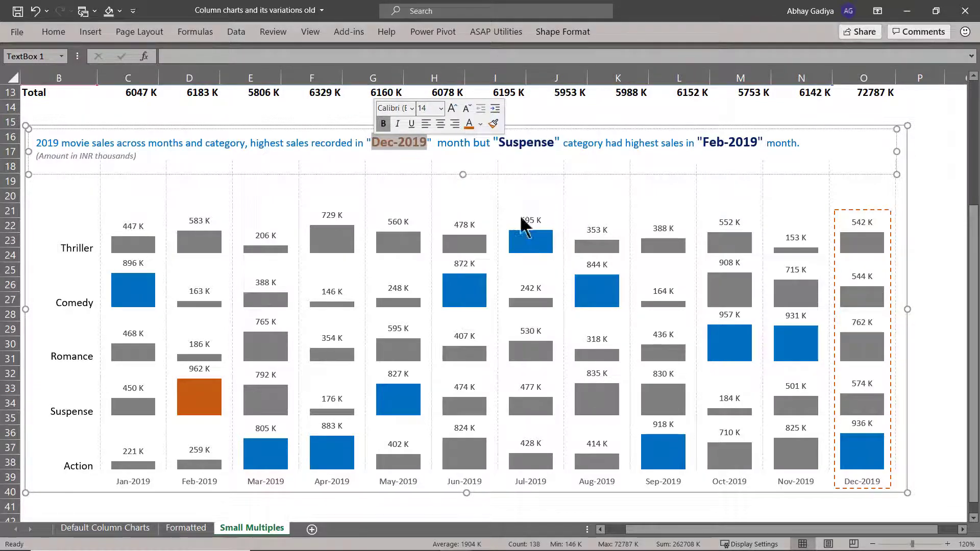
double_click(513, 143)
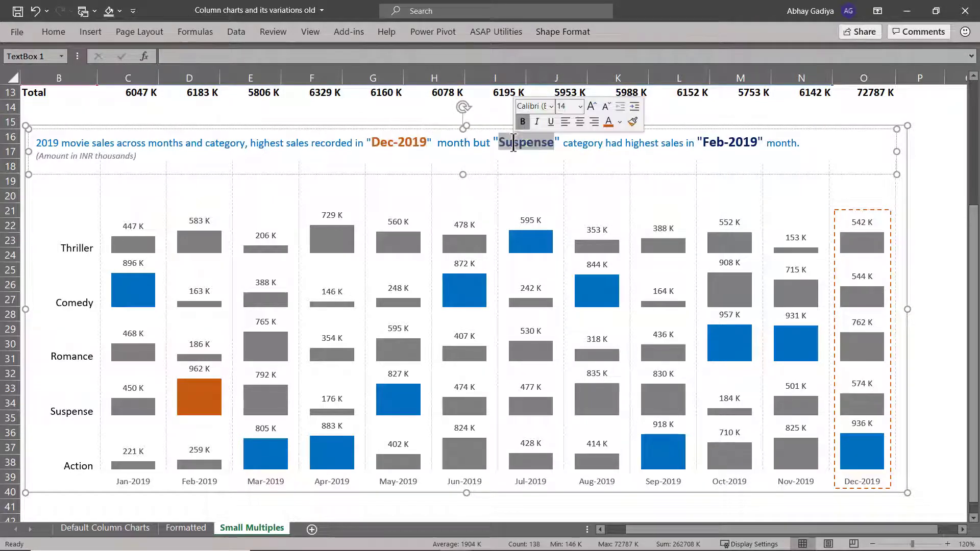
click(610, 121)
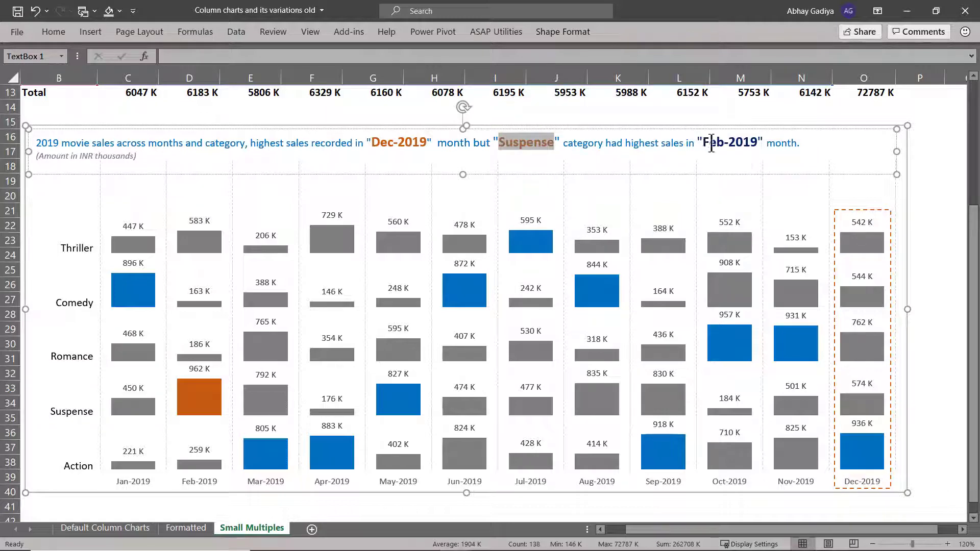
drag(705, 143, 759, 142)
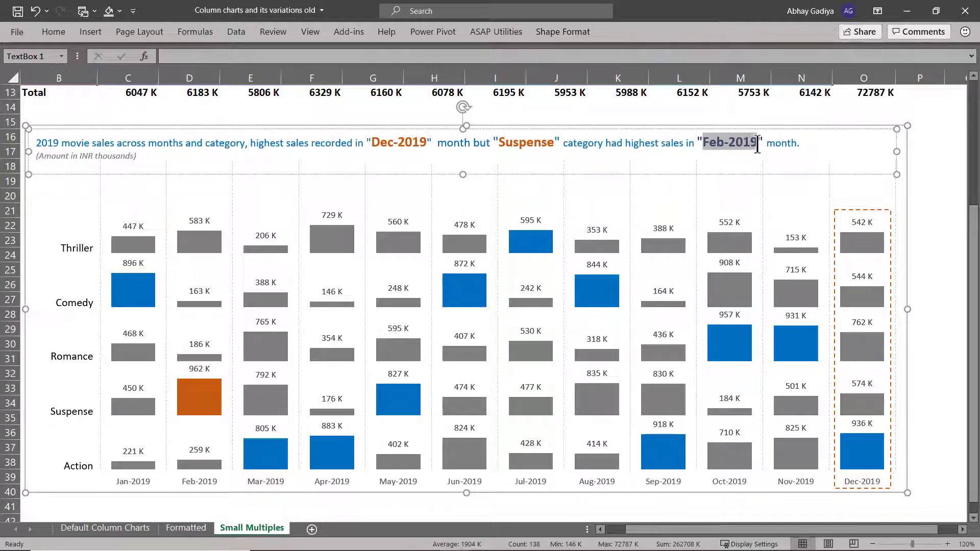
click(848, 124)
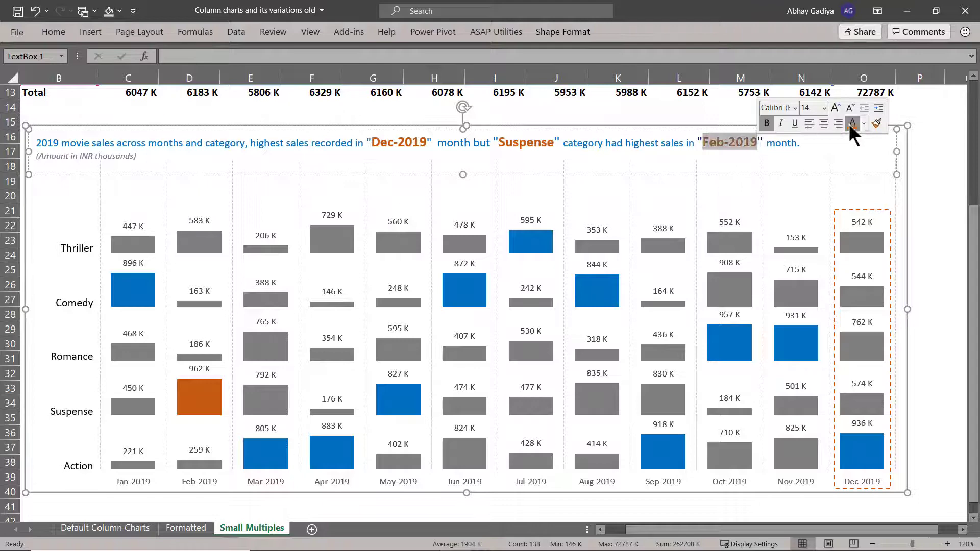
click(923, 241)
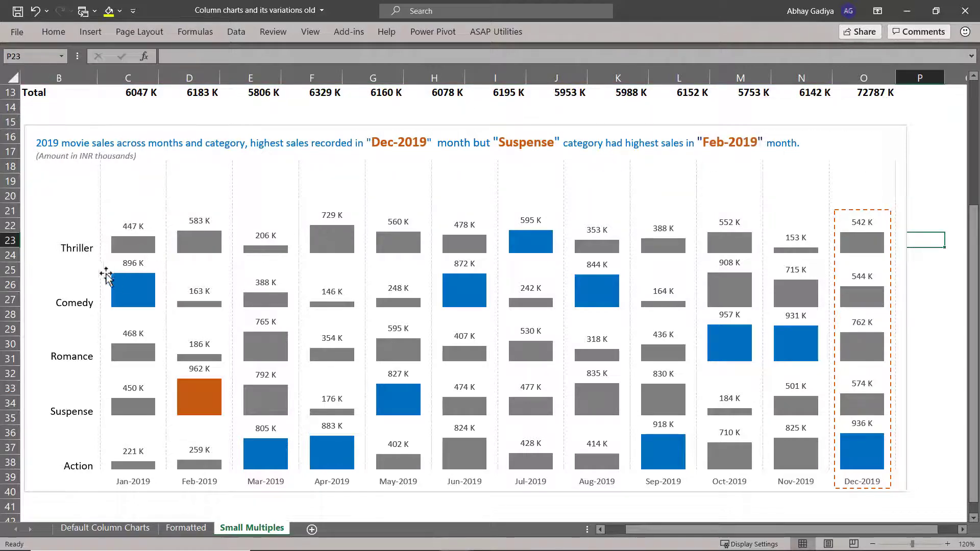
scroll(97, 281, down, 2)
click(113, 441)
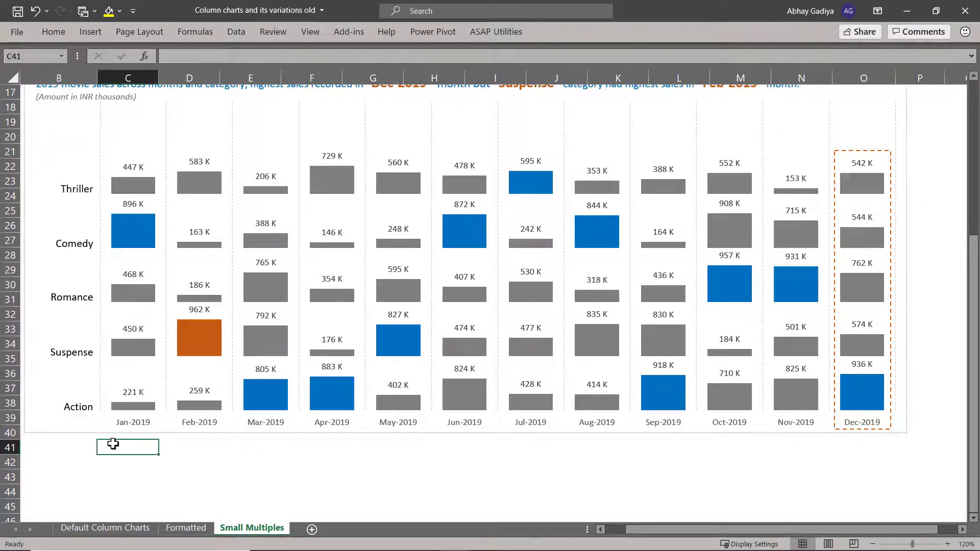
scroll(113, 443, up, 2)
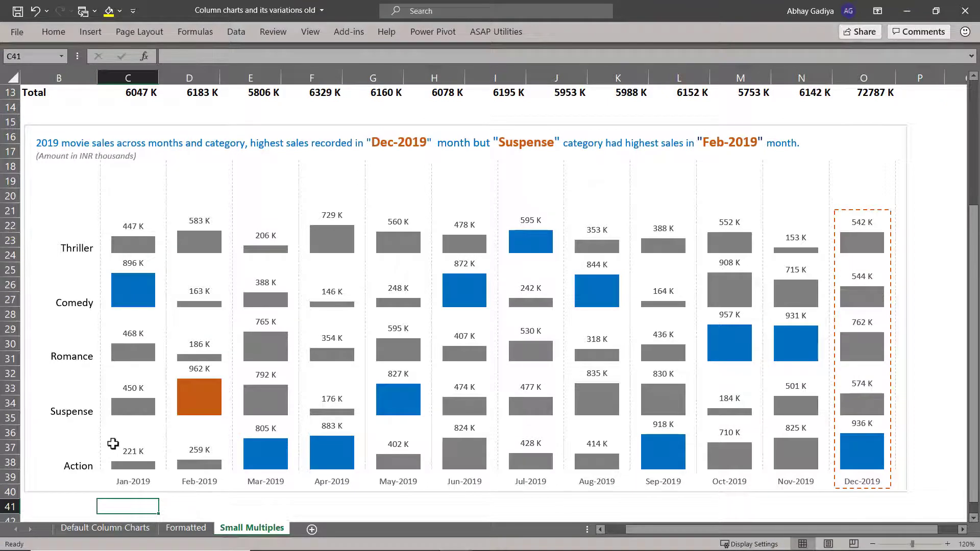